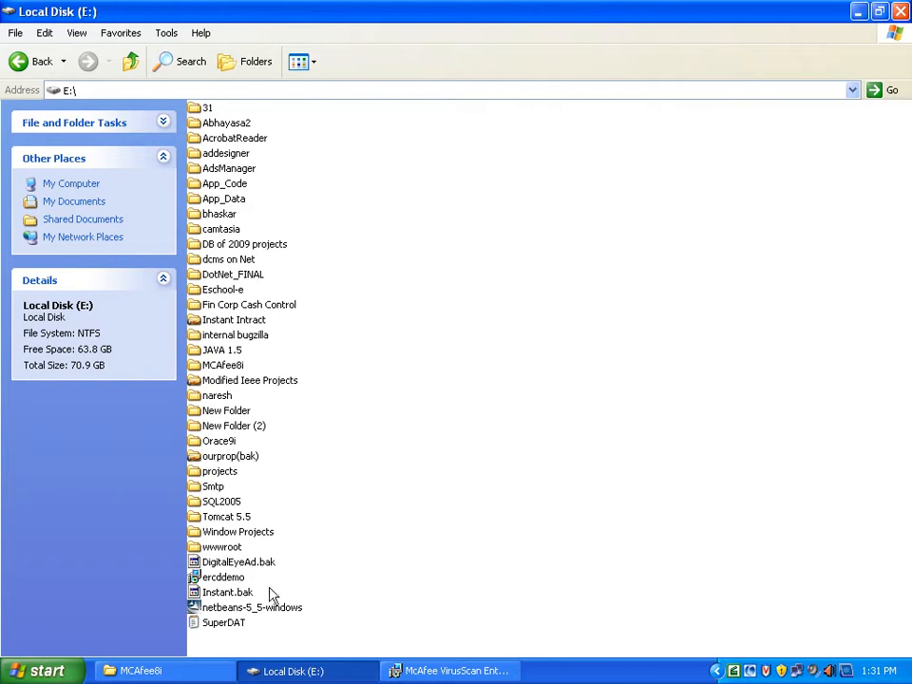
Launch the netbeans-5_5-windows installer from drive E: and close the drive's folder window
left_click(221, 610)
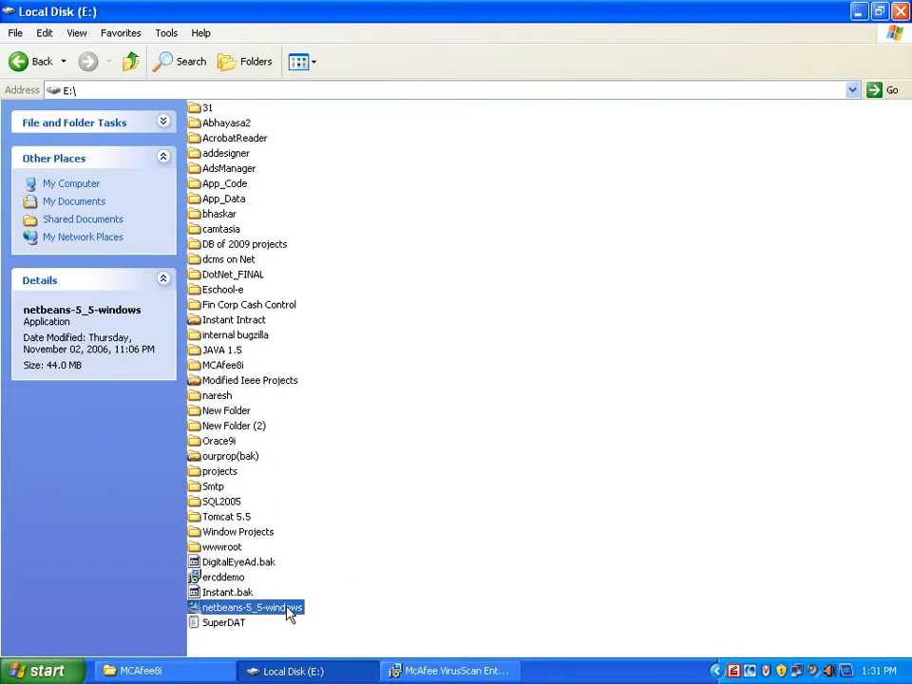
double_click(228, 609)
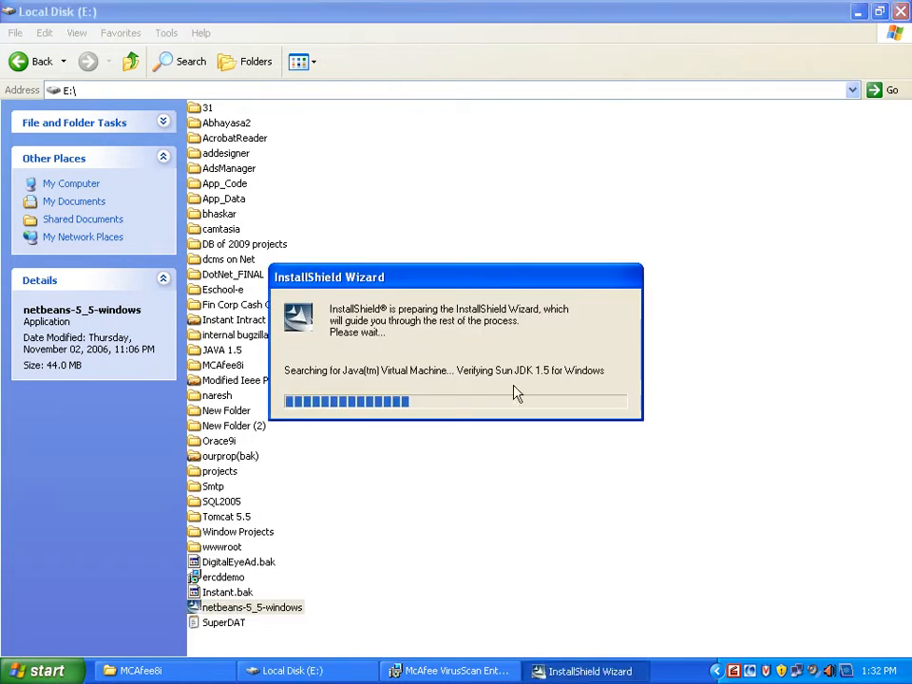
left_click(902, 11)
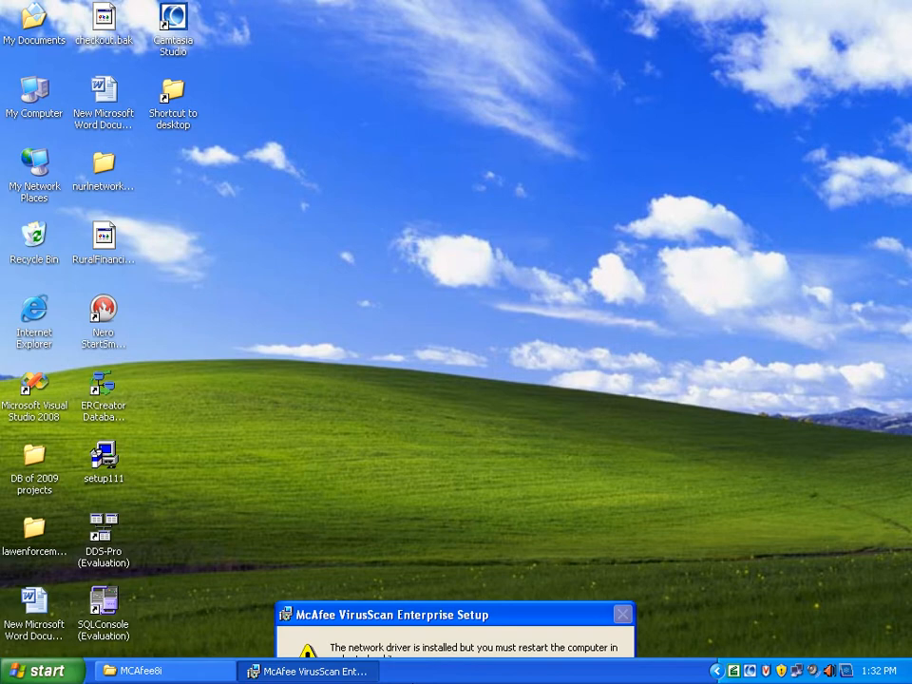
Close the MCAfee8i folder window and dismiss the McAfee VirusScan Enterprise Setup restart notice
left_click(140, 670)
left_click(902, 11)
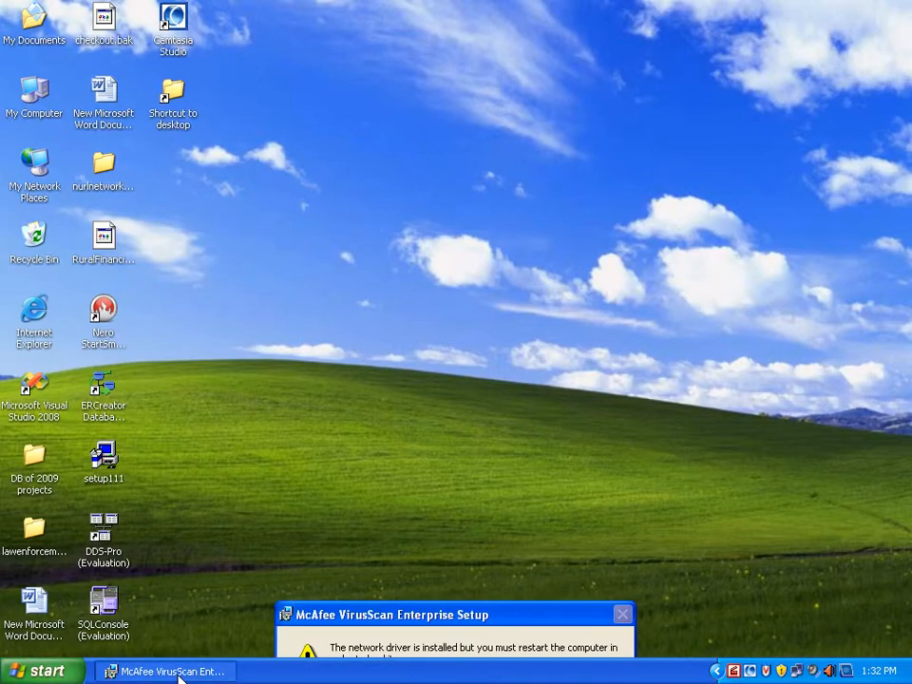
left_click_drag(379, 616, 326, 179)
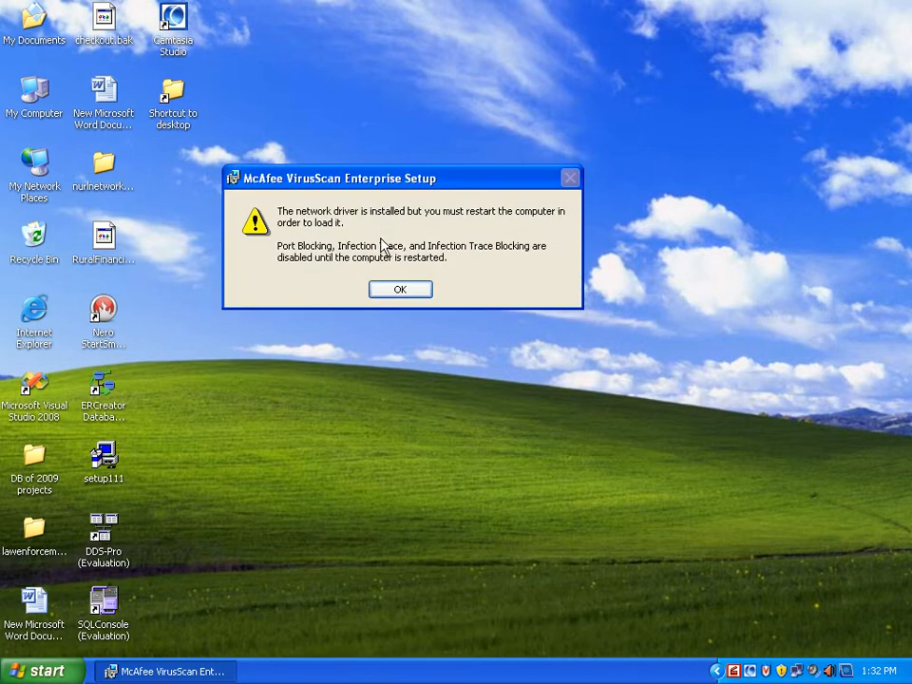
left_click(399, 291)
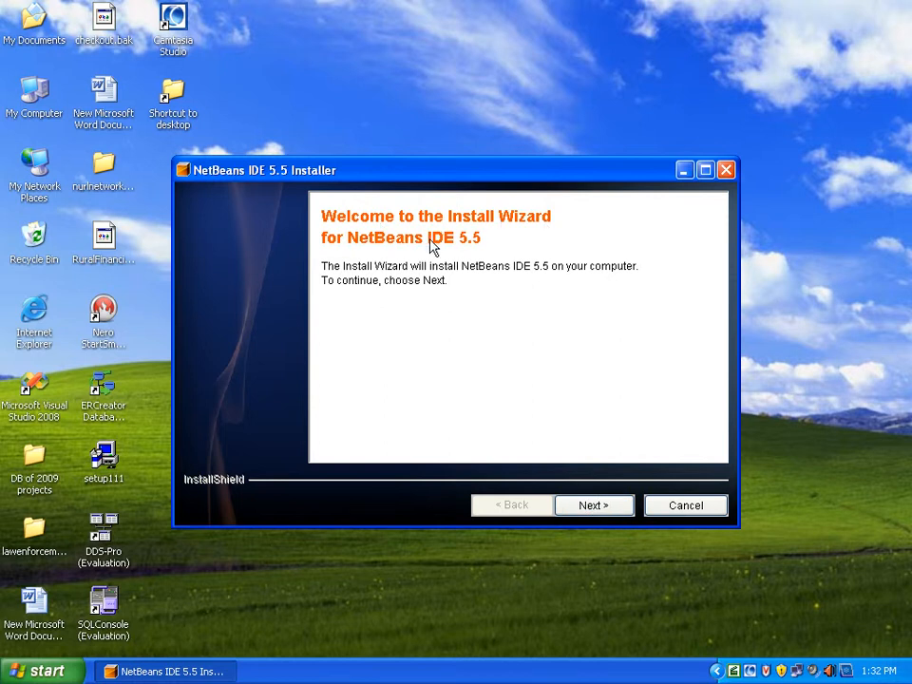
Accept the NetBeans IDE 5.5 license agreement and keep C:\Program Files\netbeans-5.5 as the installation directory
left_click(599, 510)
left_click(327, 420)
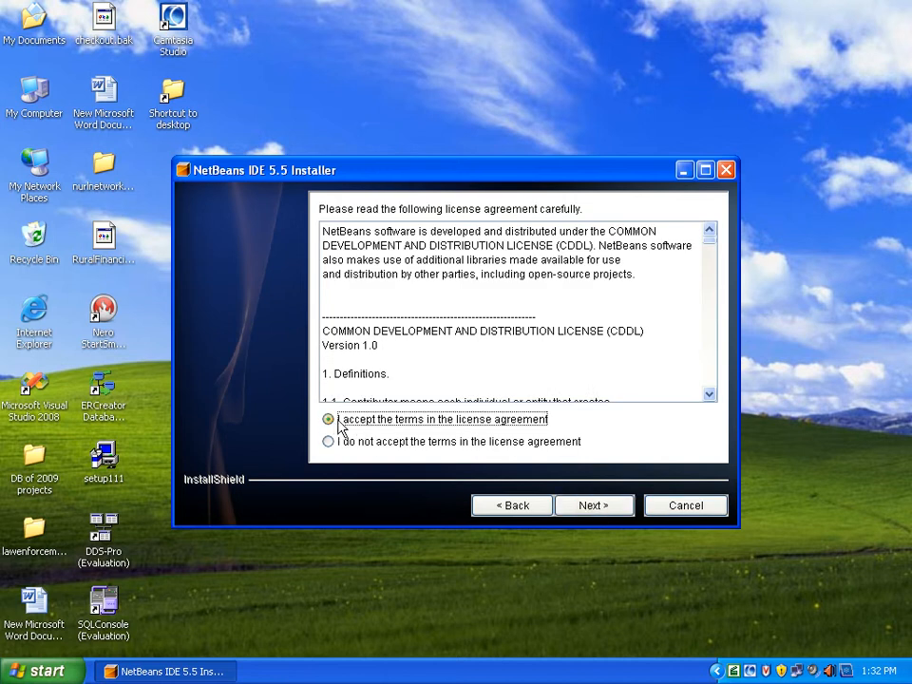
left_click(606, 508)
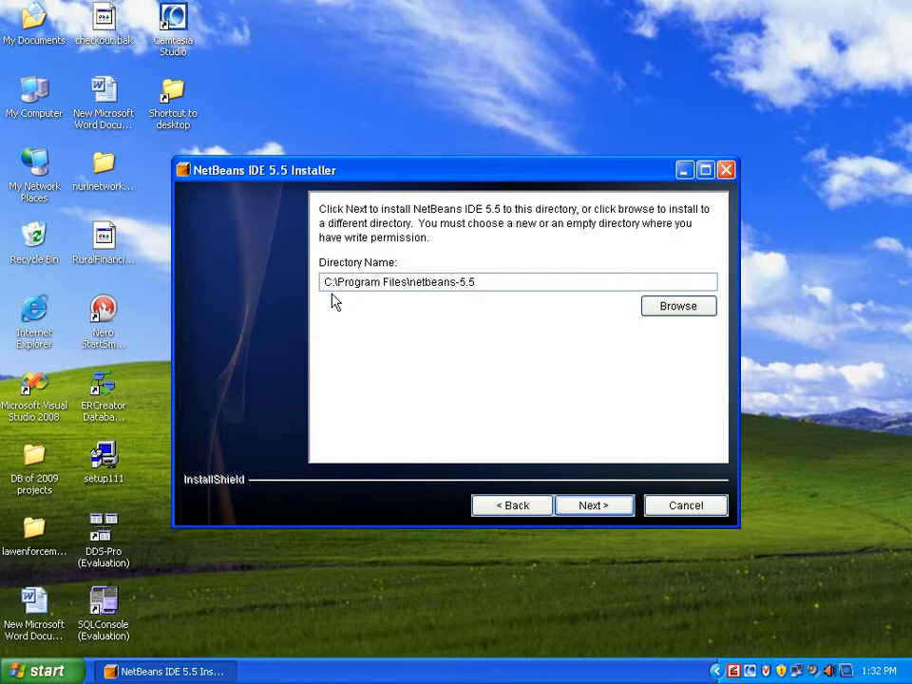
left_click(600, 507)
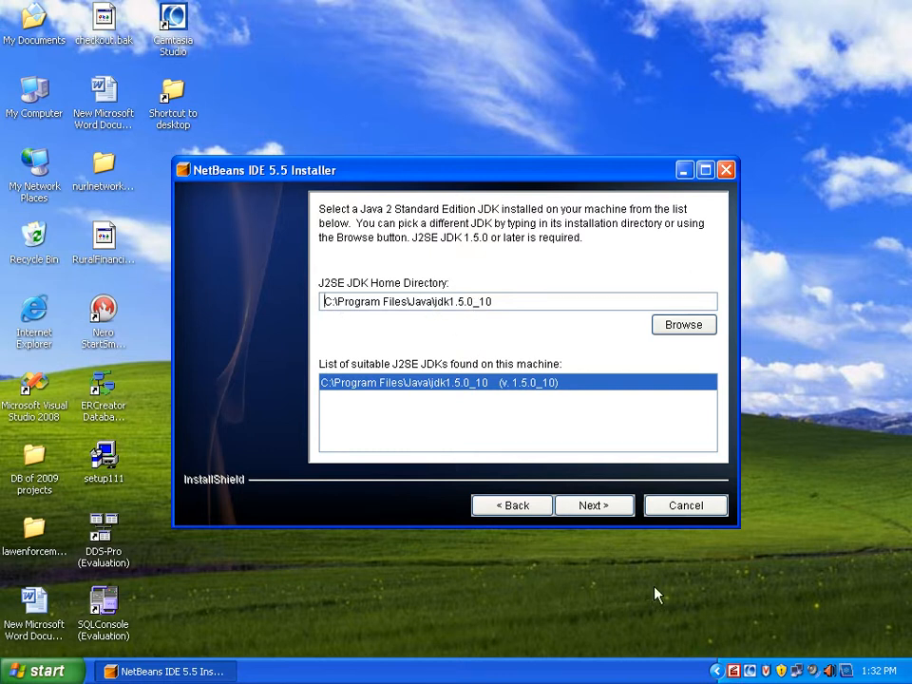
Install NetBeans with the JDK in C:\Program Files\Java\jdk1.5.0_10 and finish the install wizard
left_click(592, 508)
left_click(602, 509)
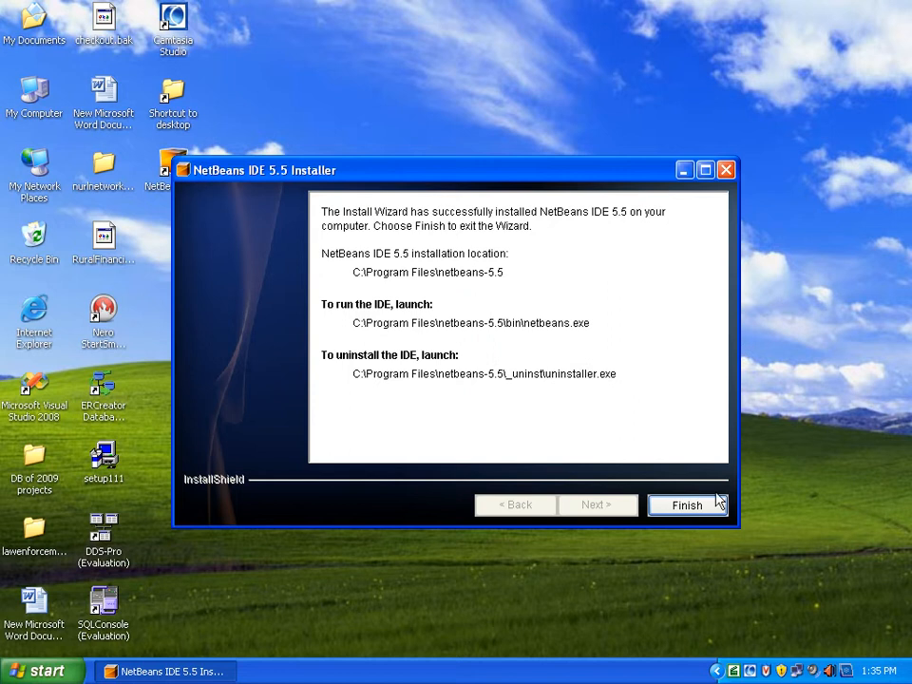
left_click(701, 510)
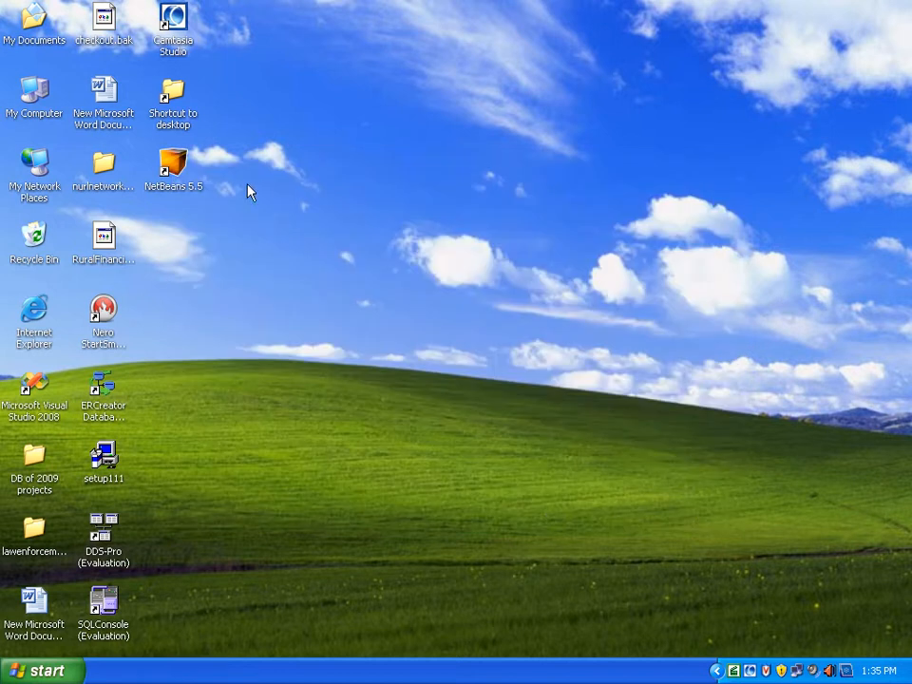
Launch NetBeans 5.5 from its desktop shortcut
left_click(176, 166)
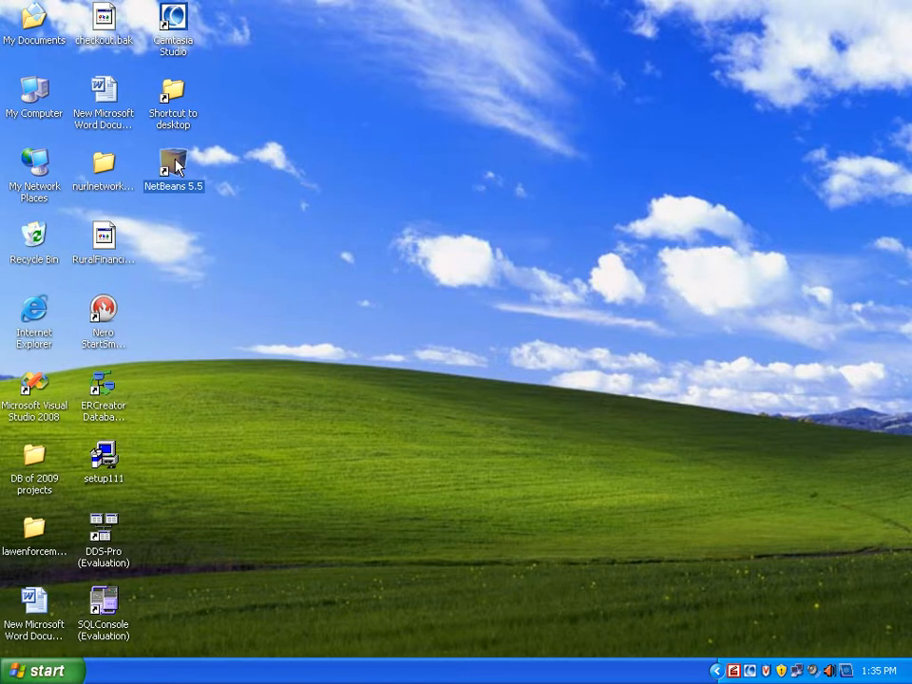
double_click(176, 166)
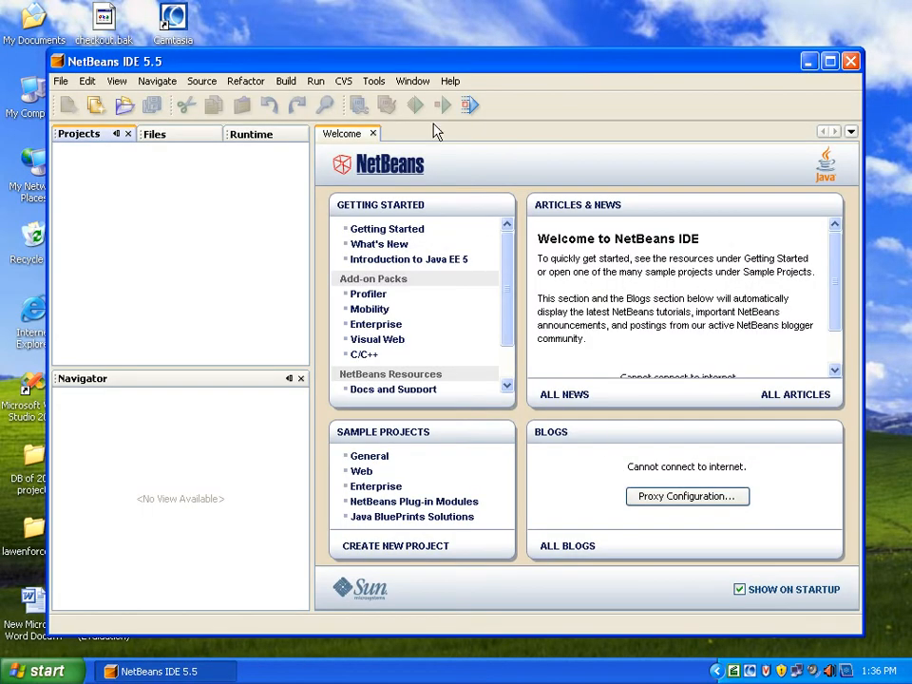
left_click(61, 81)
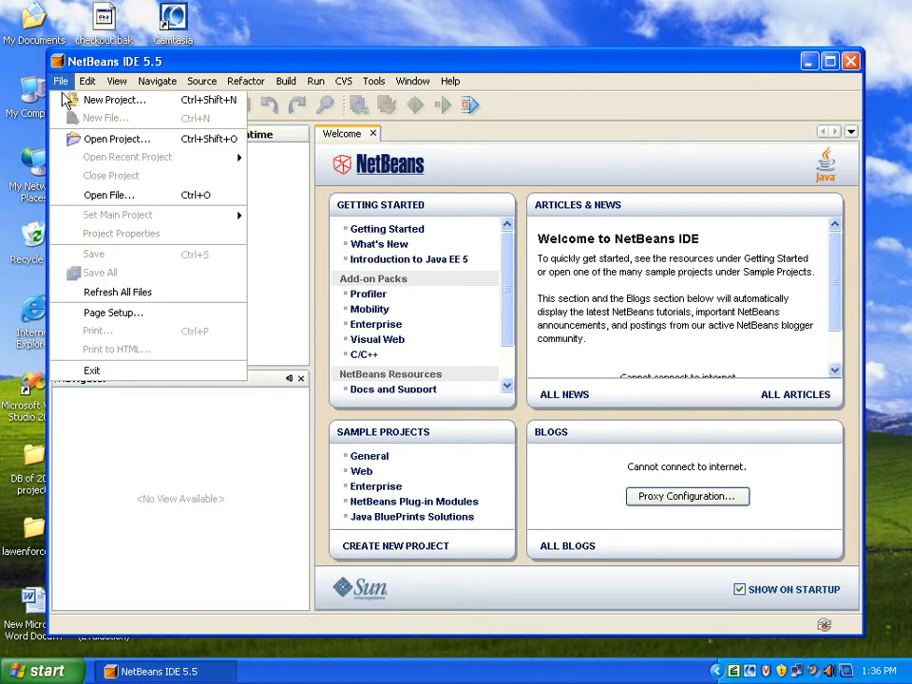
left_click(81, 143)
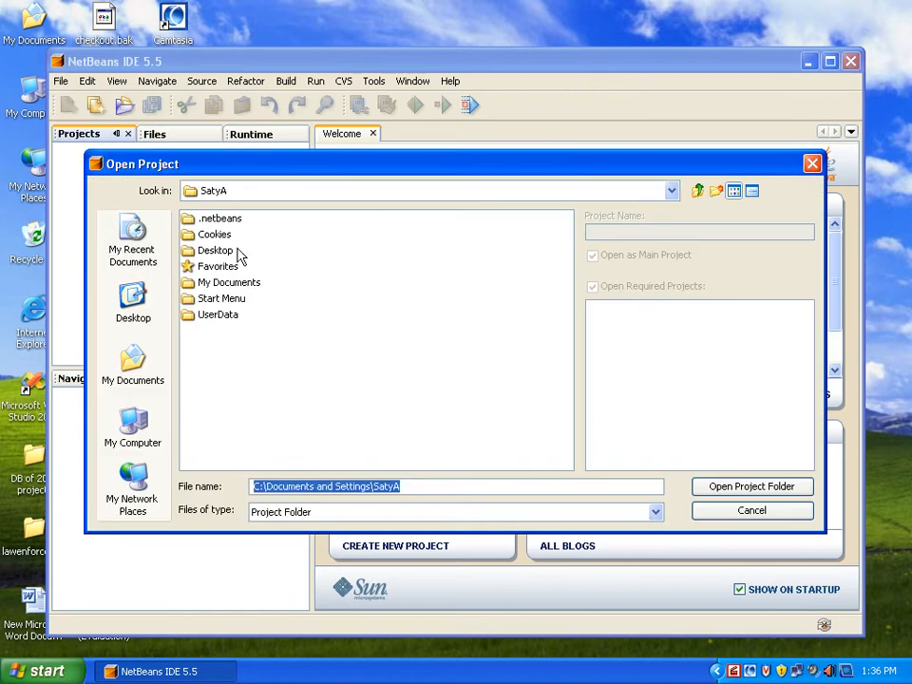
left_click(237, 266)
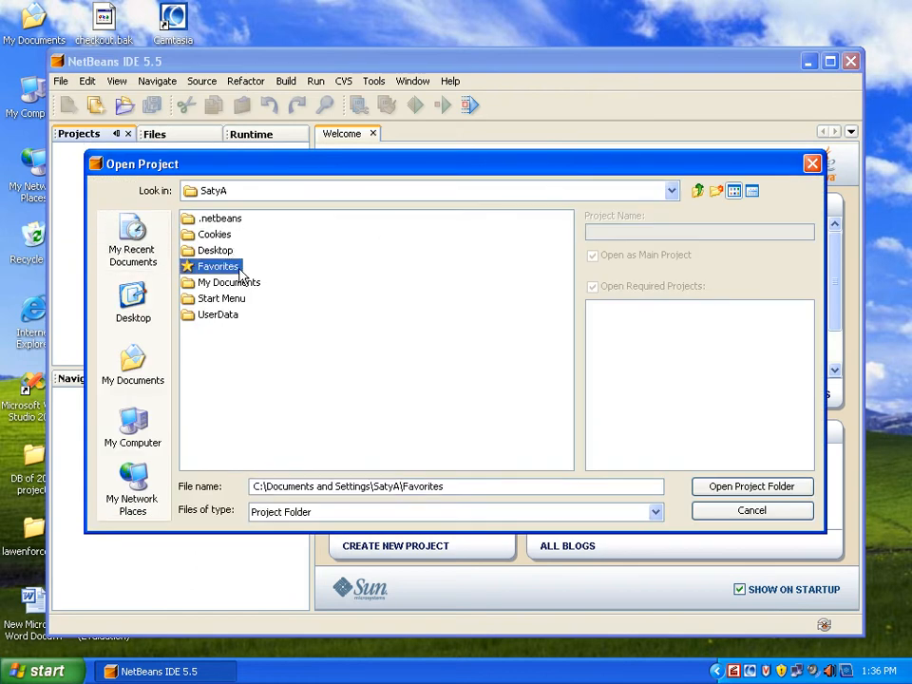
left_click(777, 511)
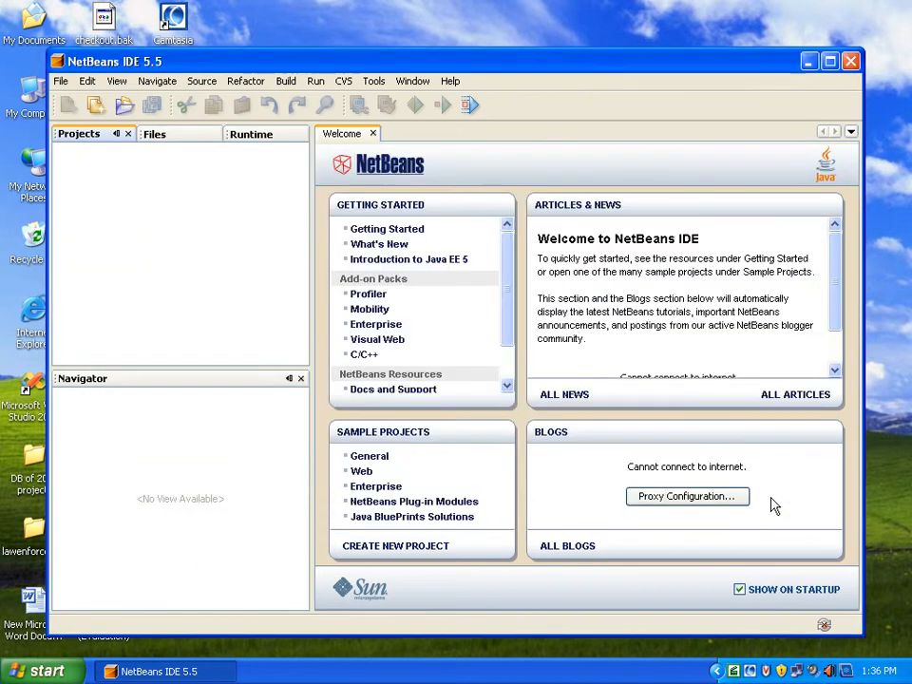
left_click(315, 82)
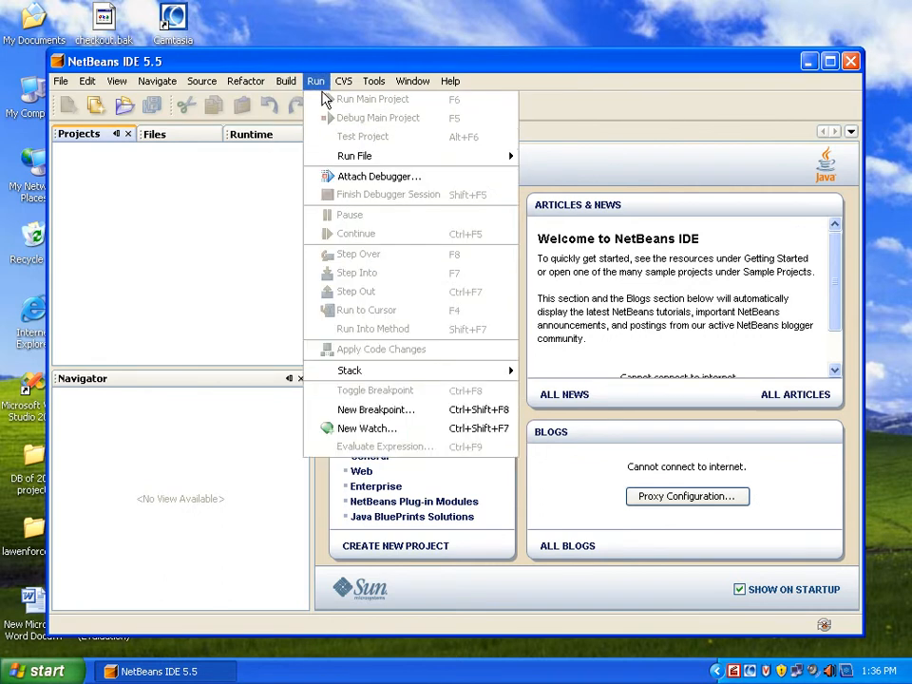
left_click(670, 114)
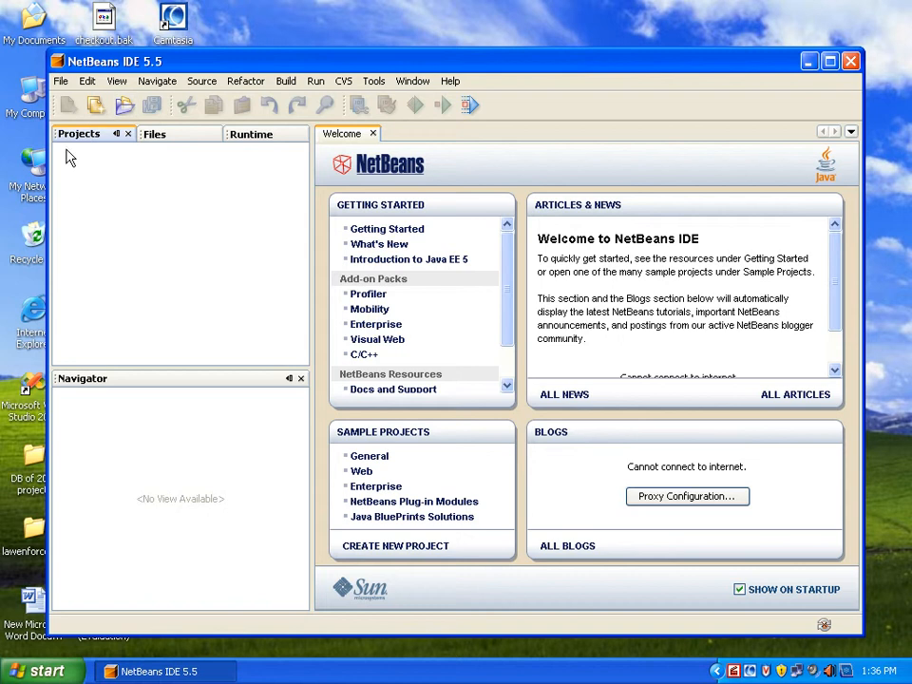
Start a new Web Application project from the Web category, keeping the default name and location
left_click(62, 84)
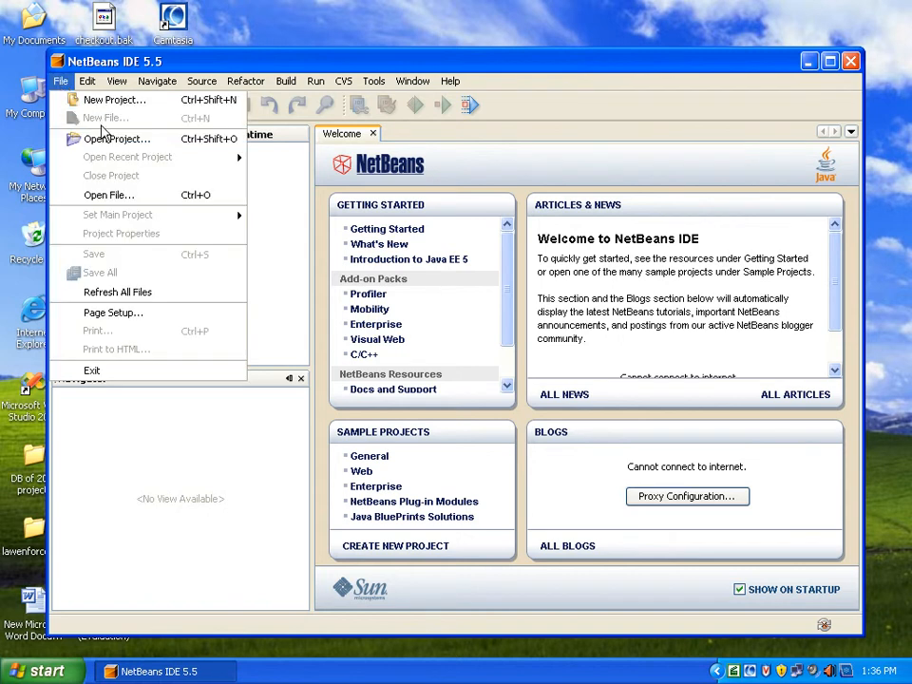
left_click(98, 110)
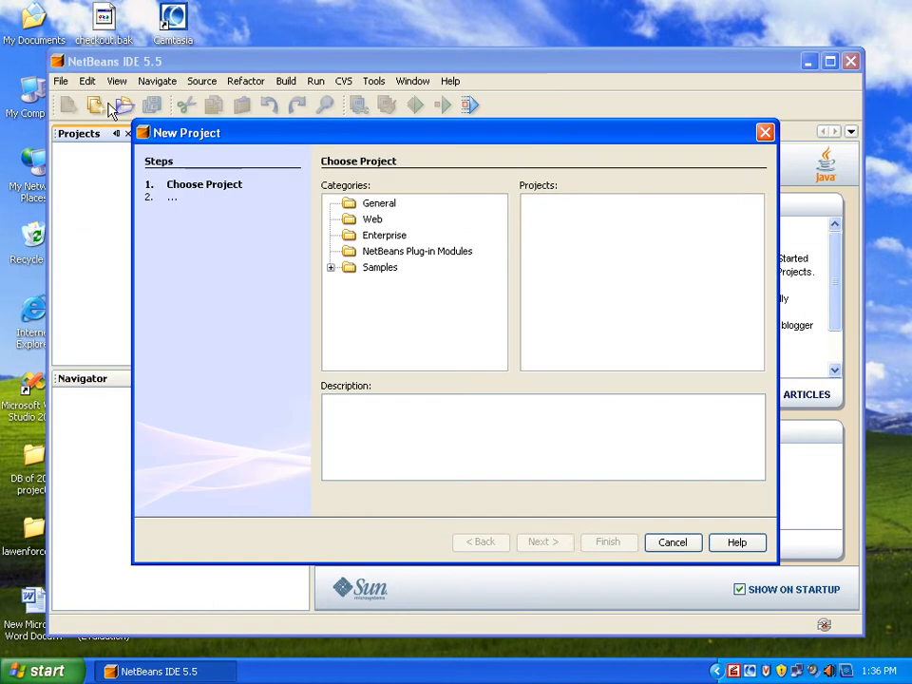
left_click(373, 222)
left_click(590, 204)
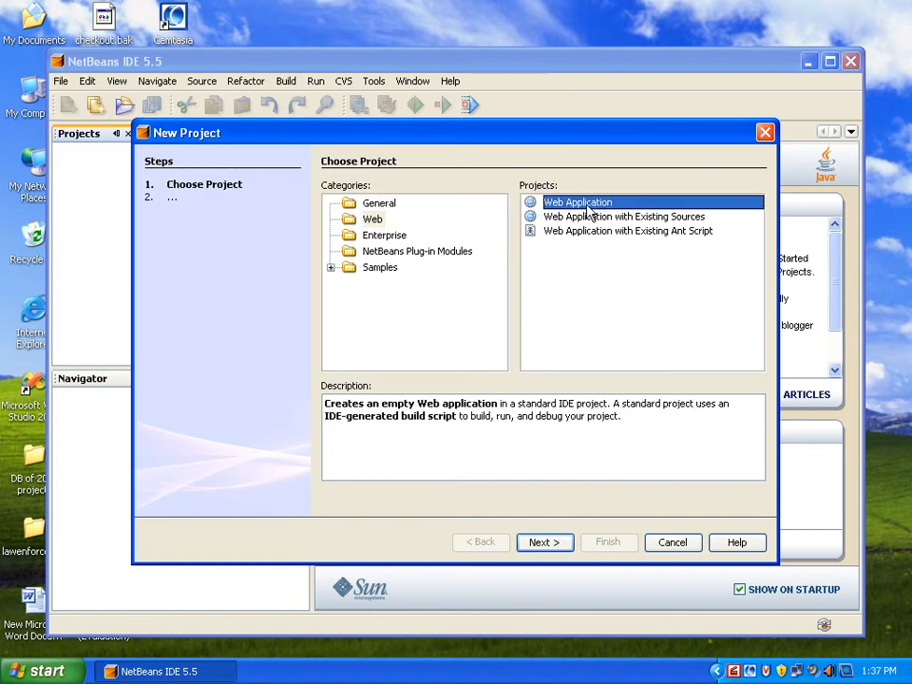
left_click(545, 543)
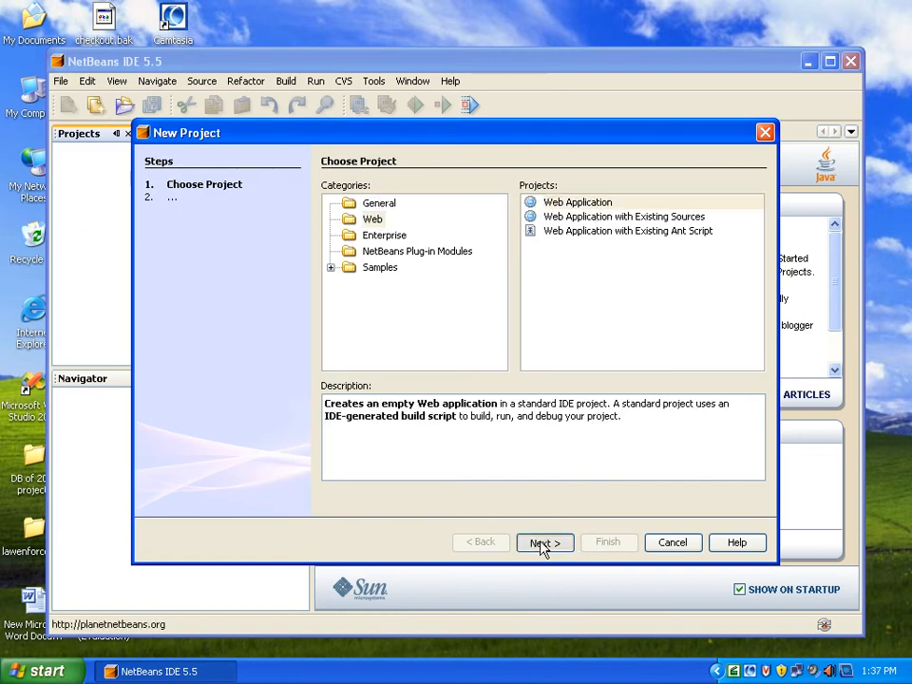
left_click(544, 543)
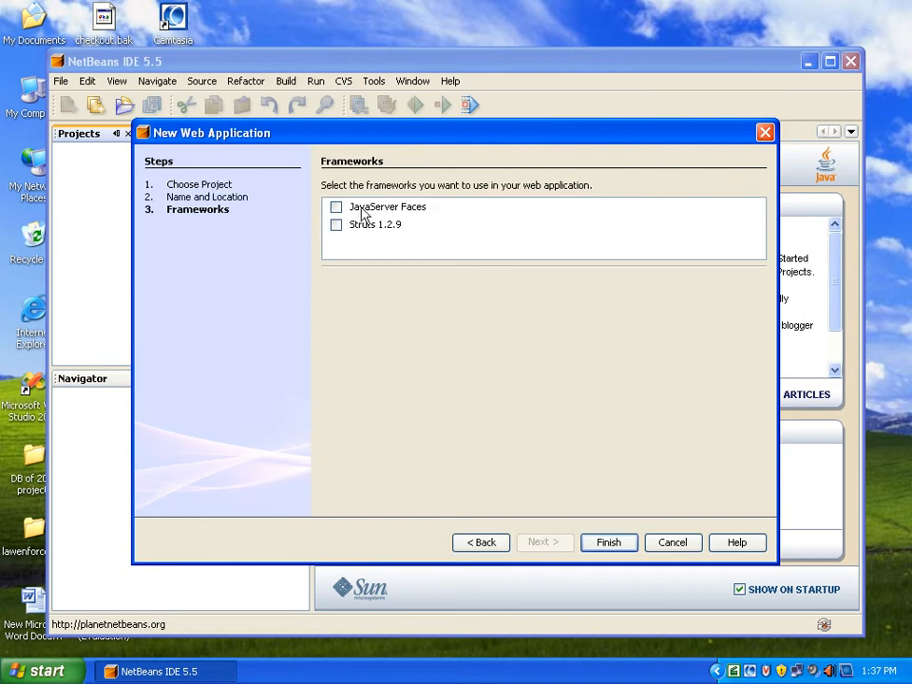
Leave the JavaServer Faces and Struts 1.2.9 frameworks unselected and create the project
left_click(337, 228)
left_click(336, 211)
left_click(336, 210)
left_click(334, 206)
left_click(340, 235)
left_click(337, 226)
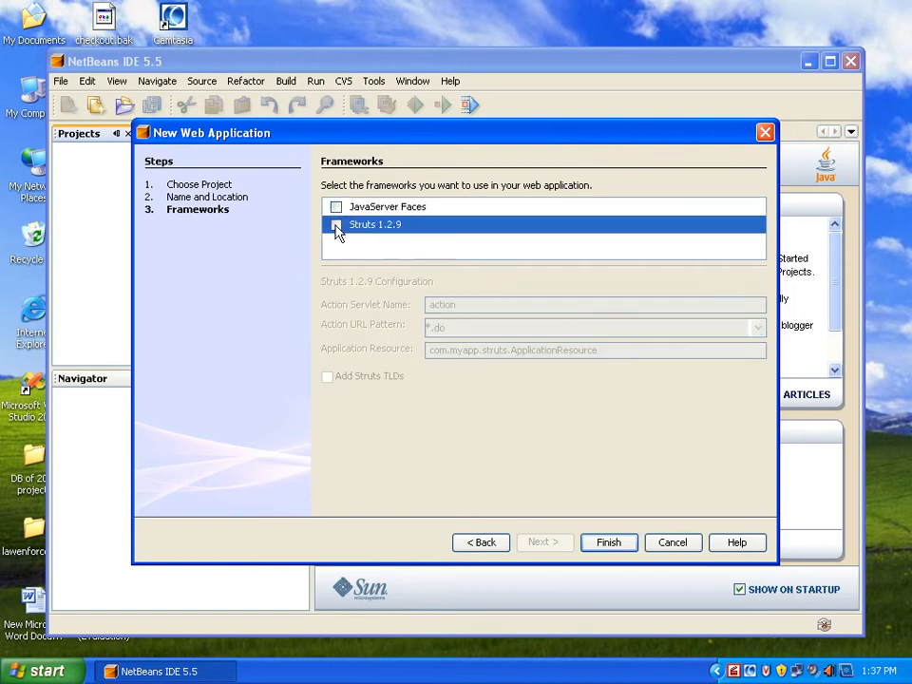
left_click(599, 542)
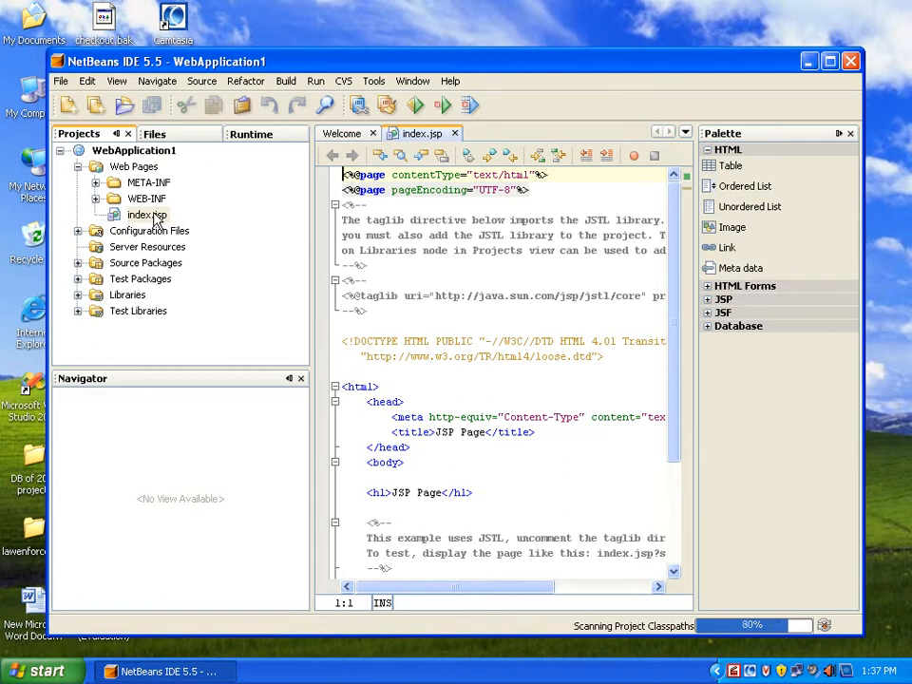
Enter "<jsp:" below the JSP Page heading in index.jsp, look through the code completion suggestions and dismiss them
scroll(501, 353, "down", 3)
left_click(416, 358)
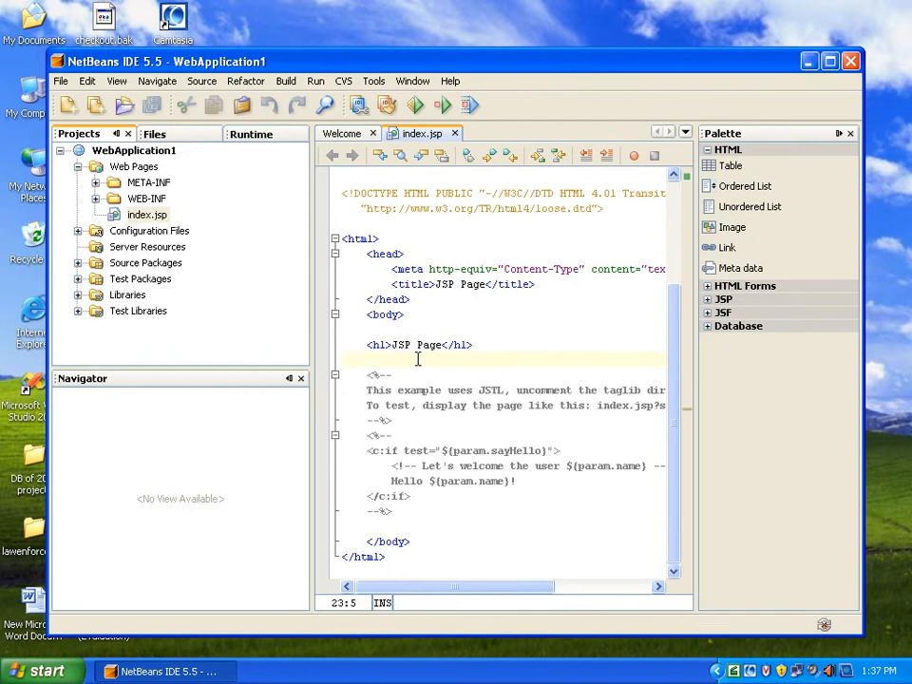
type("<jsp:")
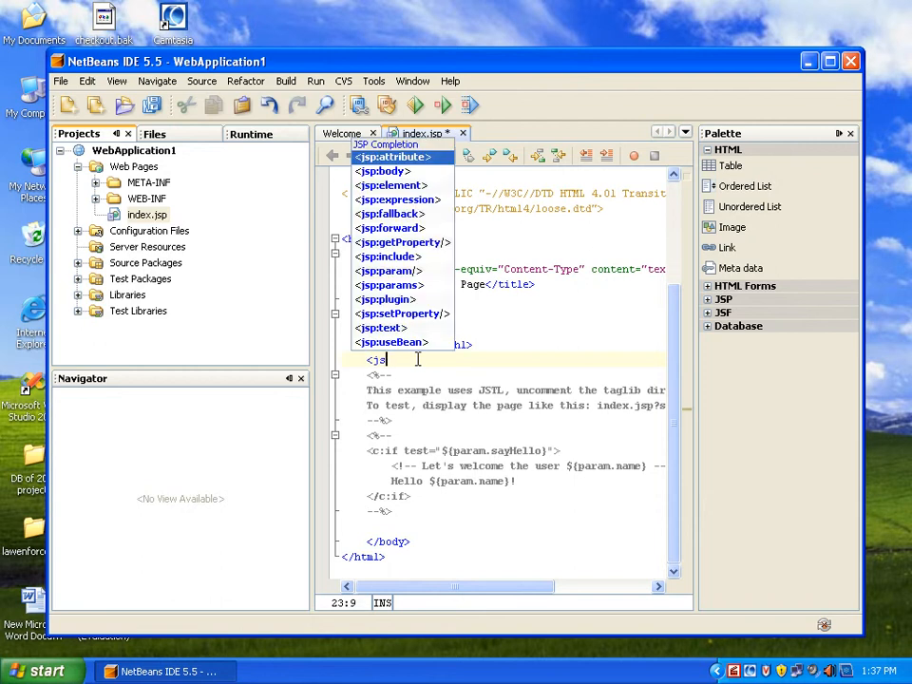
key("Down")
key("Down")
key("Down")
key("Down")
key("Down")
key("Down")
key("Down")
key("Down")
key("Escape")
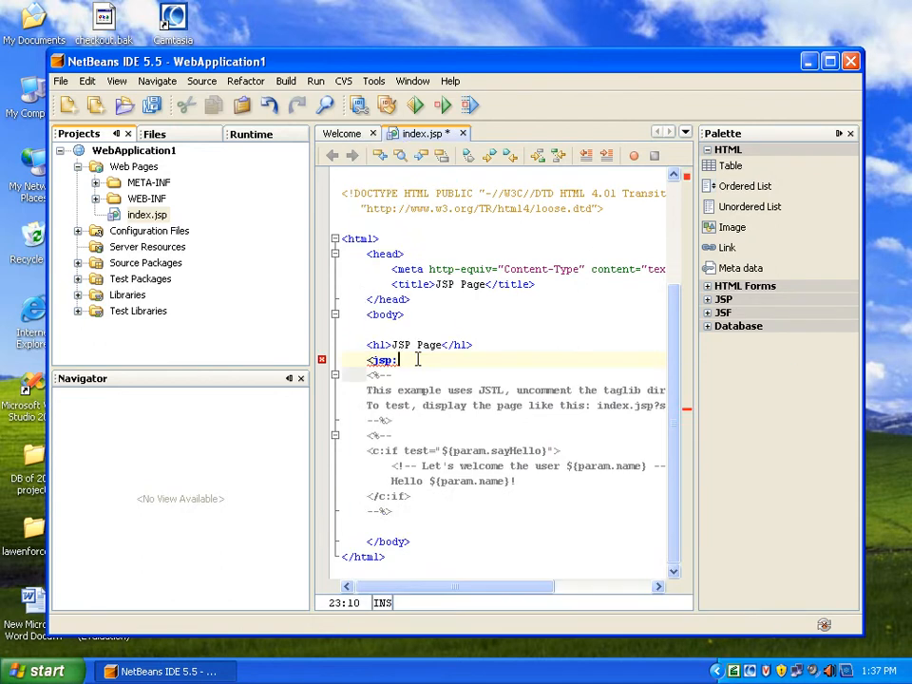
Delete the "<jsp:" text from the line below the heading in index.jsp
key("BackSpace")
key("BackSpace")
key("BackSpace")
key("BackSpace")
key("BackSpace")
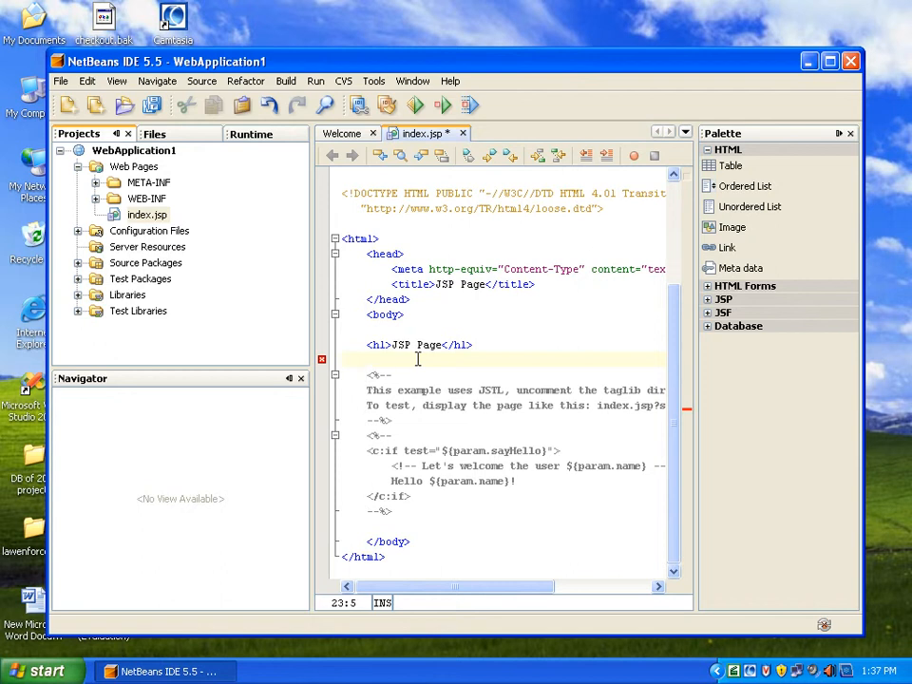
left_click(60, 81)
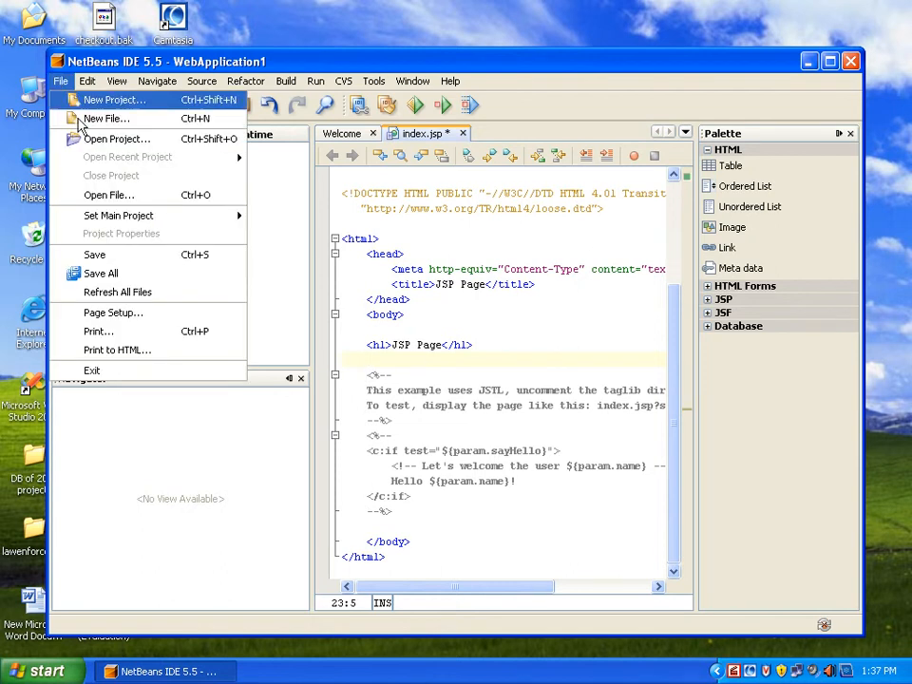
left_click(83, 116)
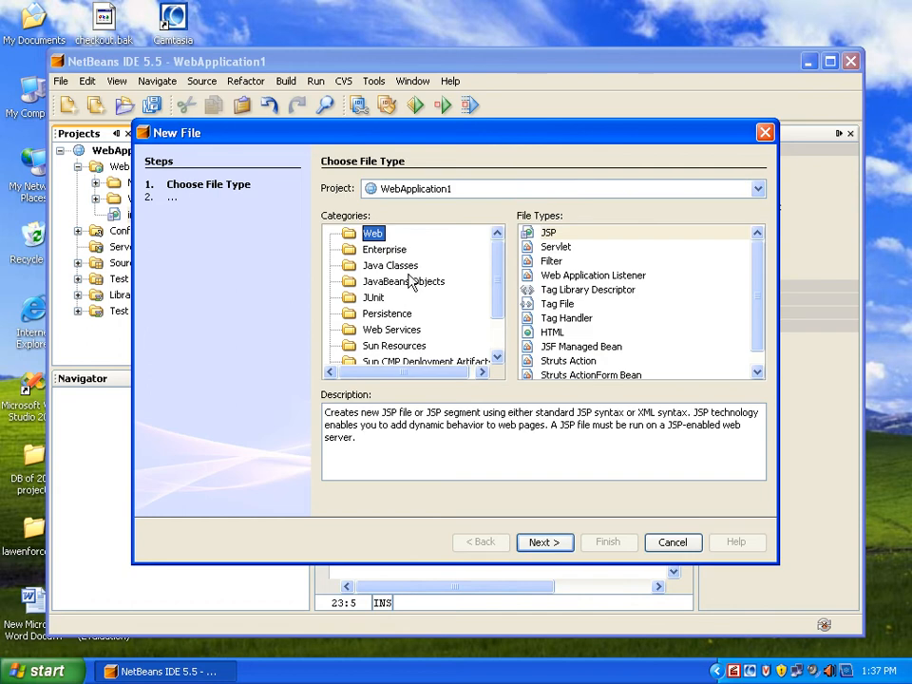
key("Escape")
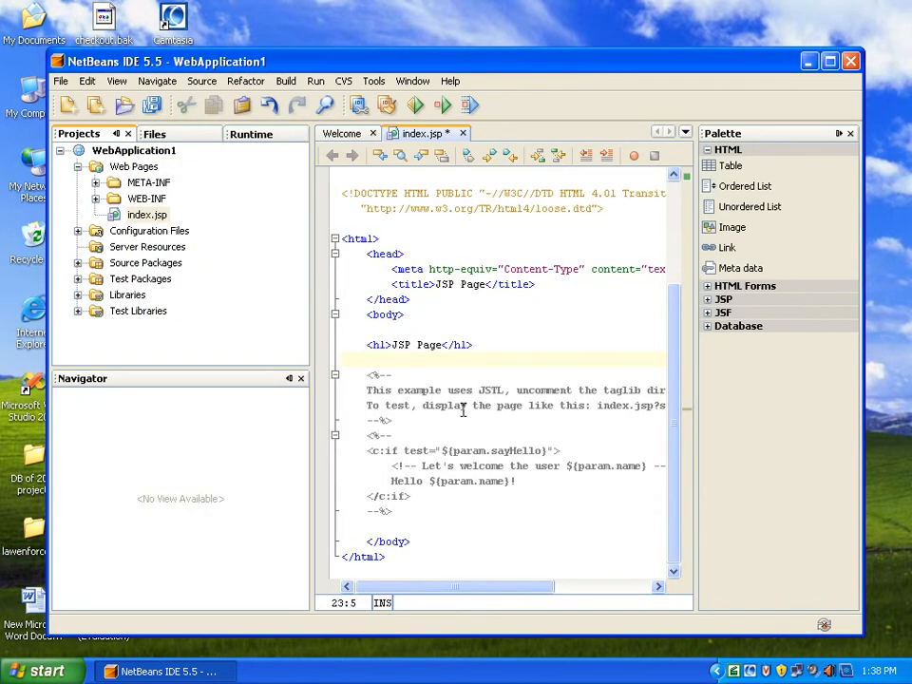
Insert "Hello Friends its a " before "JSP Page" in the h1 heading of index.jsp
type("Hello Friends")
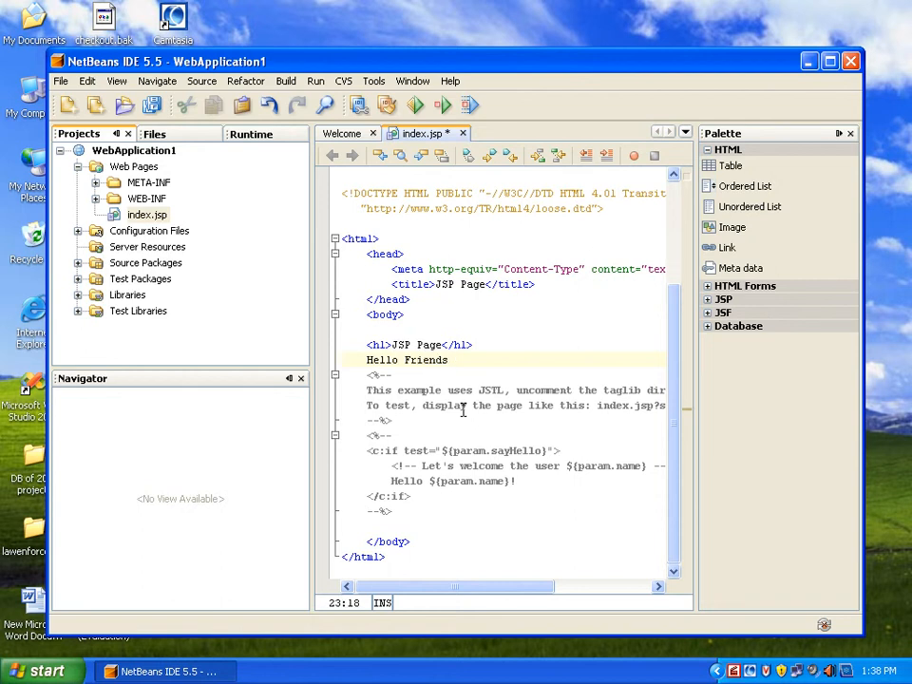
type(" its a")
key("shift+Home")
key("ctrl+c")
key("BackSpace")
key("Up")
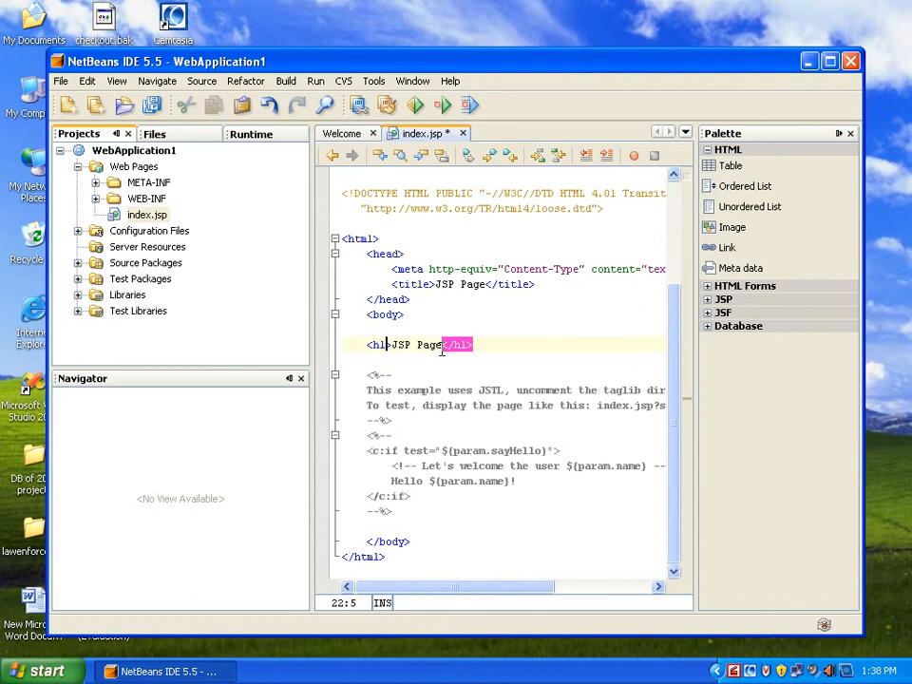
key("ctrl+v")
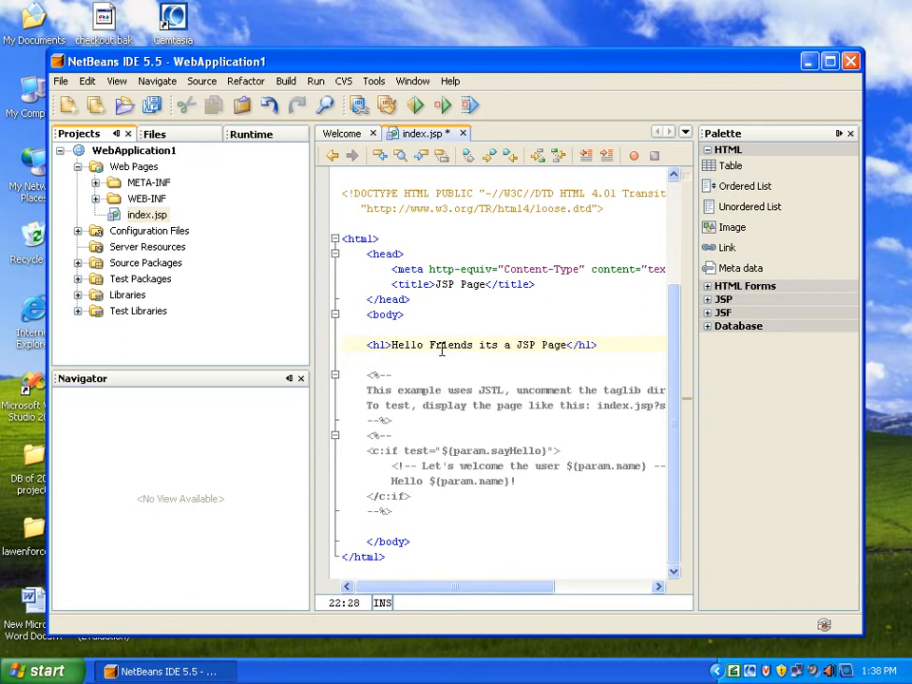
Add the attribute align="center" to the opening h1 tag of the greeting
key("Left")
key("Left")
key("Left")
key("Left")
key("Left")
key("Left")
key("Left")
key("Left")
key("Left")
key("Left")
key("Left")
key("Left")
key("Left")
key("Left")
key("Left")
key("Left")
key("Left")
key("Left")
key("Left")
key("Left")
type("al")
key("Return")
type("center")
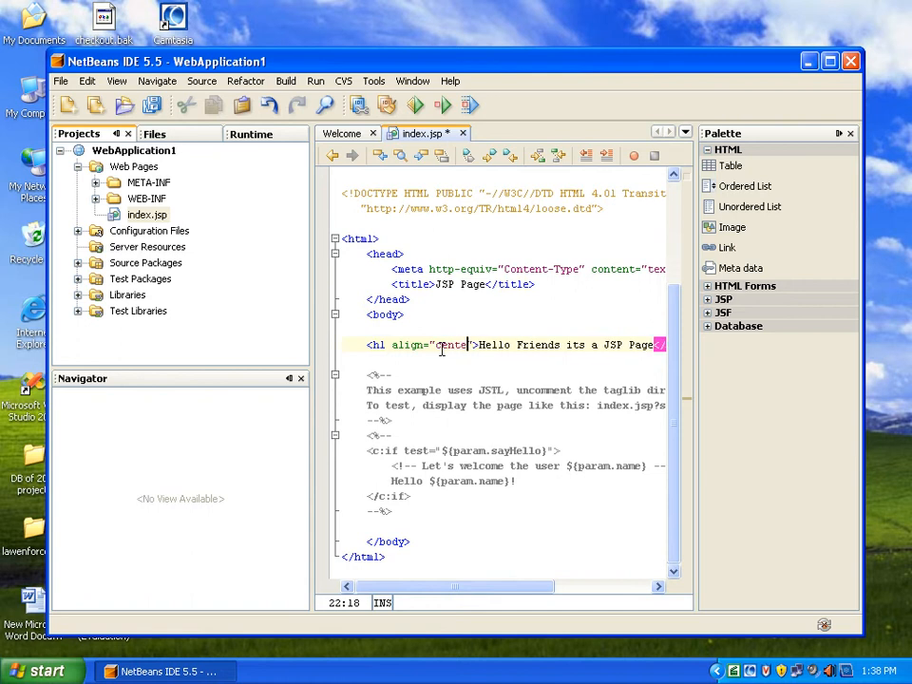
Add the line "Todays date is: <%=new java.util.Date()%>" below the heading, separated by a blank line
key("End")
key("Return")
key("Return")
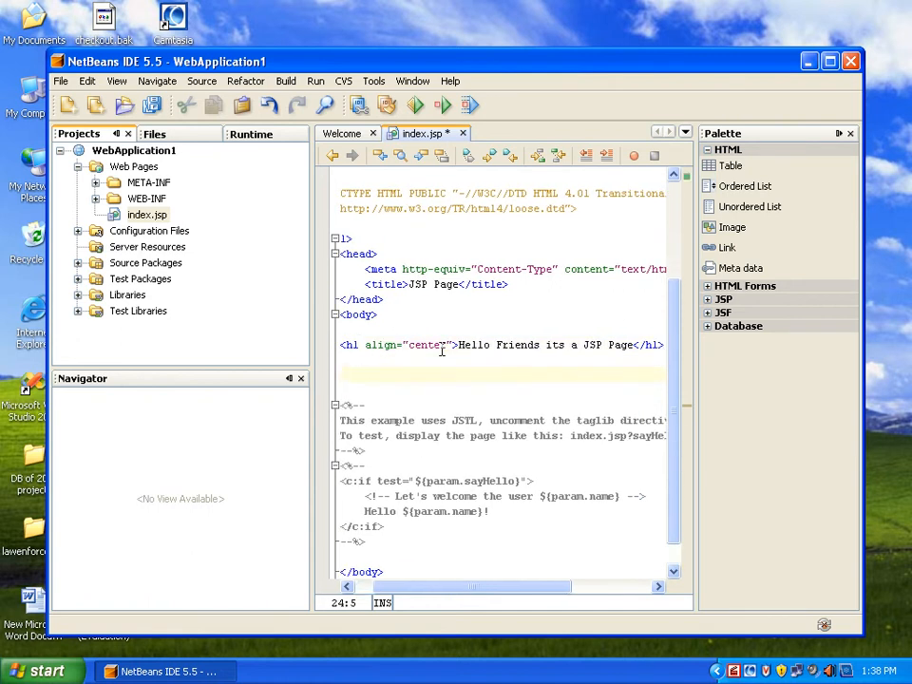
type("Todays da")
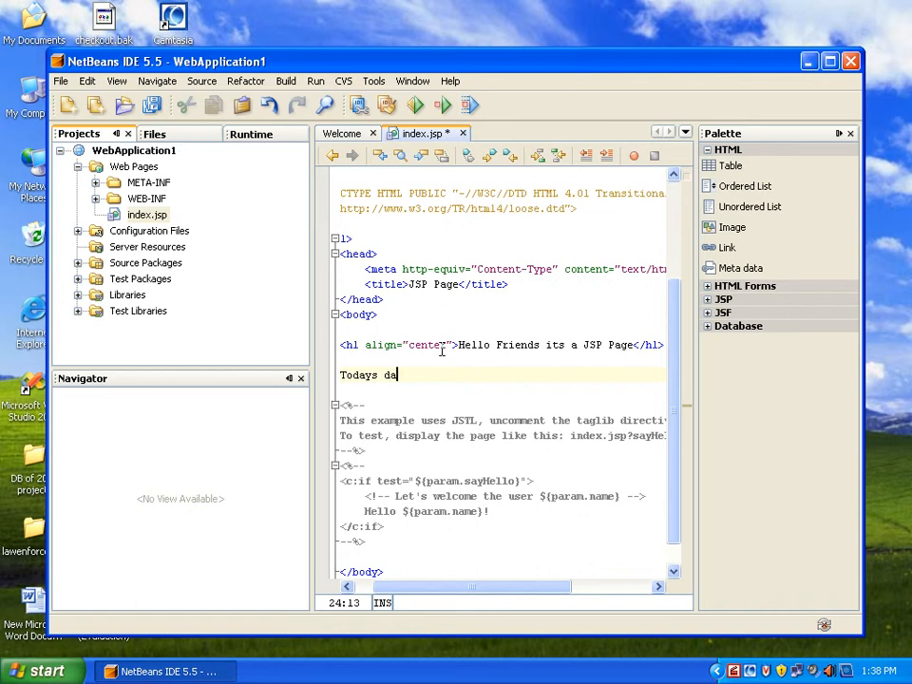
type("te is: <%=new jav")
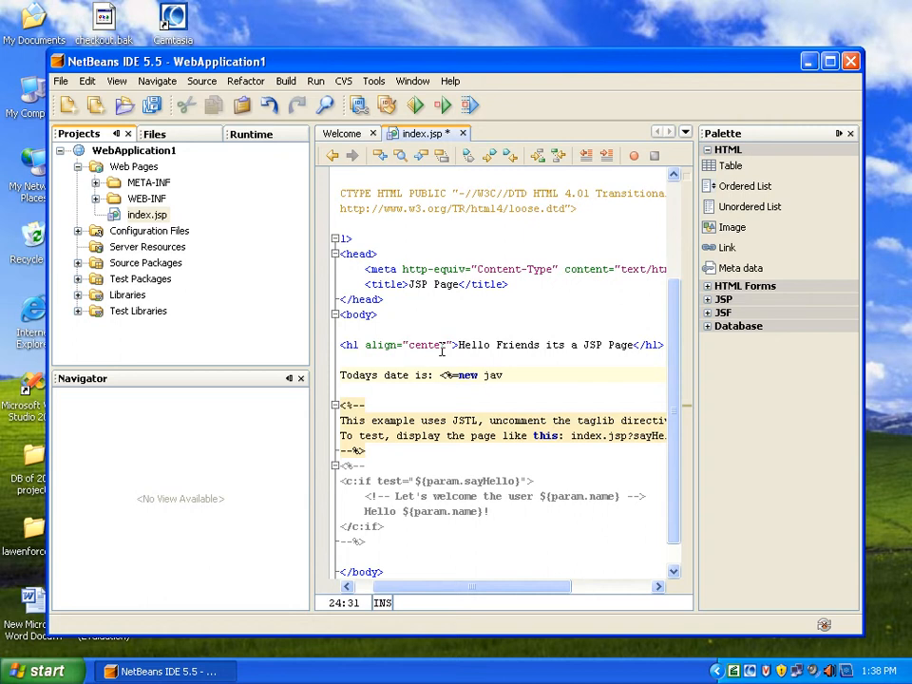
type("a.ut")
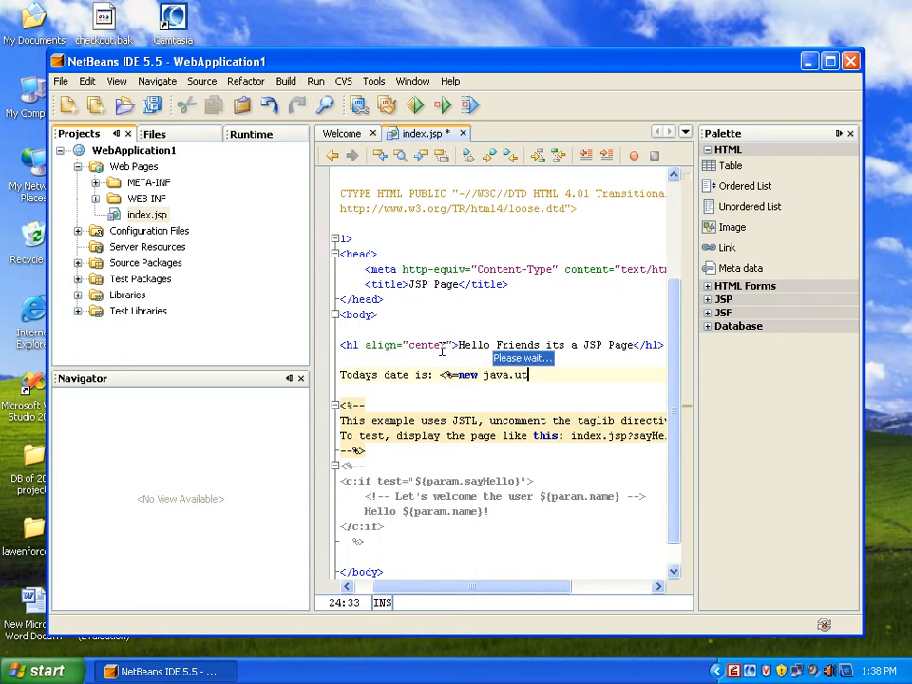
type("il.Da")
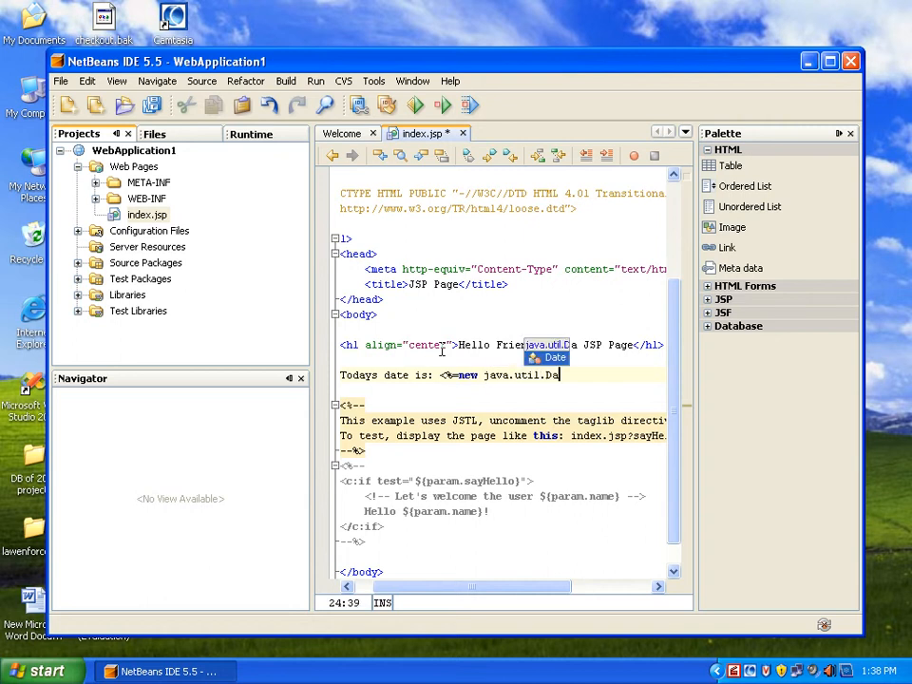
type("te()%>")
Wrap the date line in <center> and </center> tags and save index.jsp
key("Home")
type("<center")
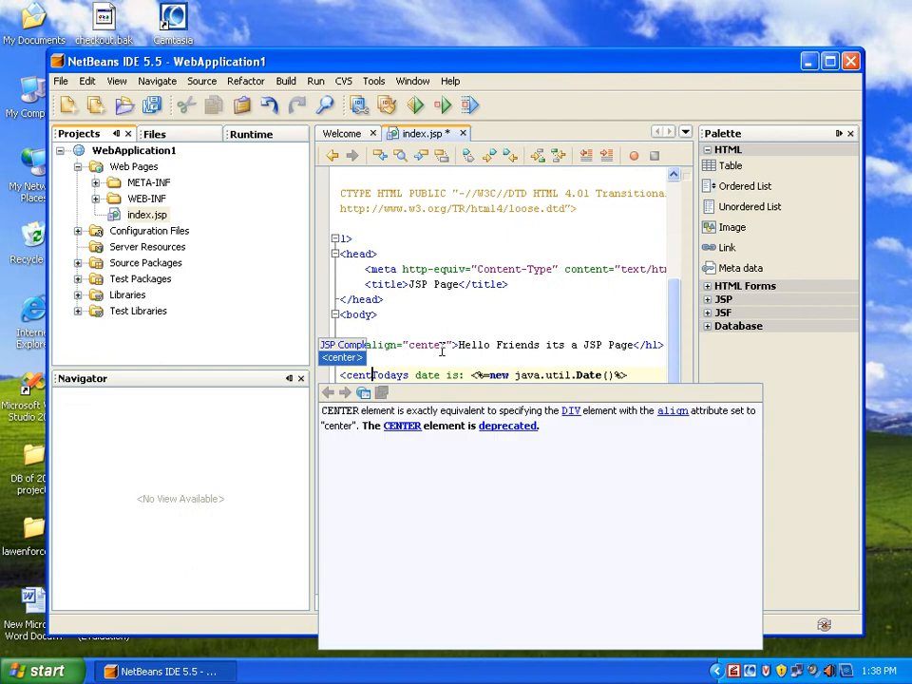
key("Return")
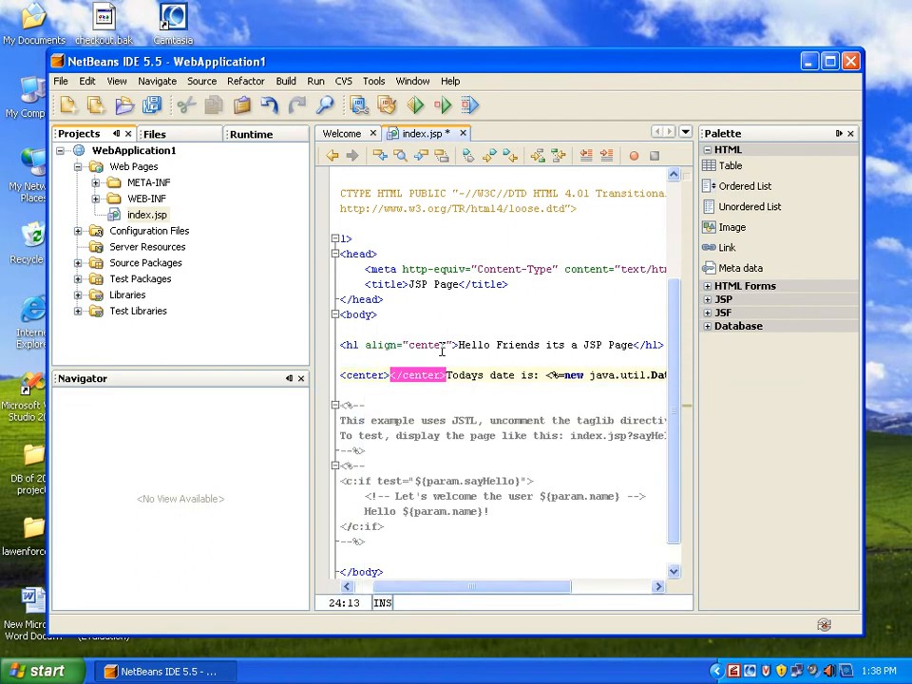
key("shift+Right")
key("shift+Right")
key("shift+Right")
key("shift+Right")
key("shift+Right")
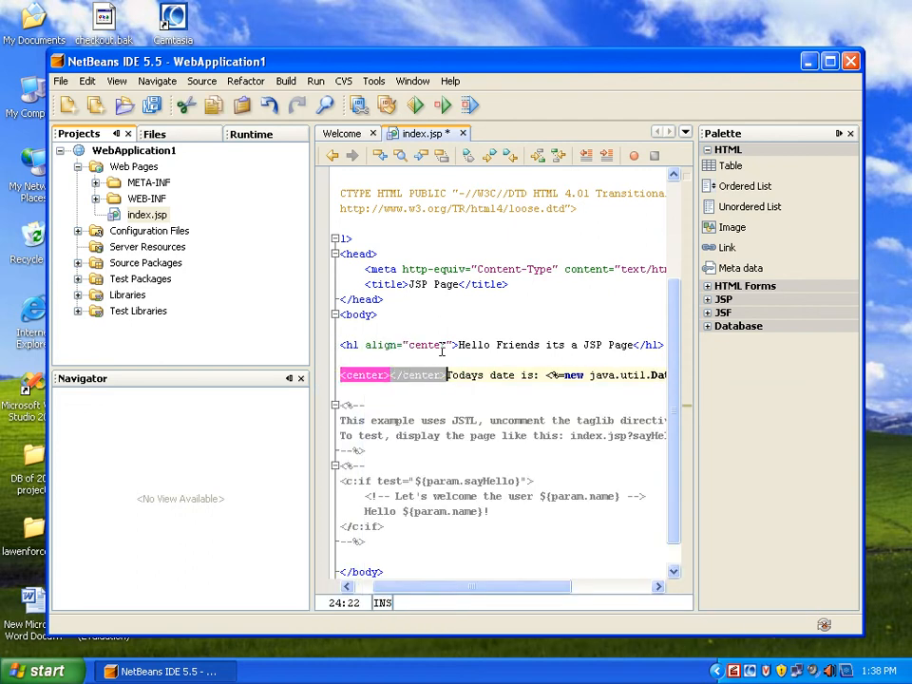
key("ctrl+x")
key("End")
key("ctrl+v")
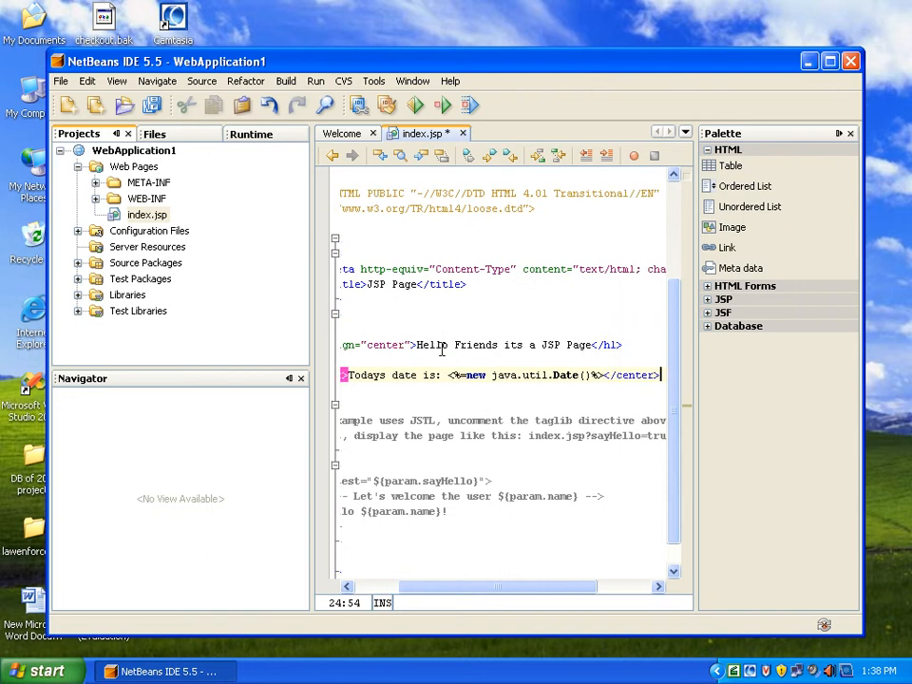
key("ctrl+s")
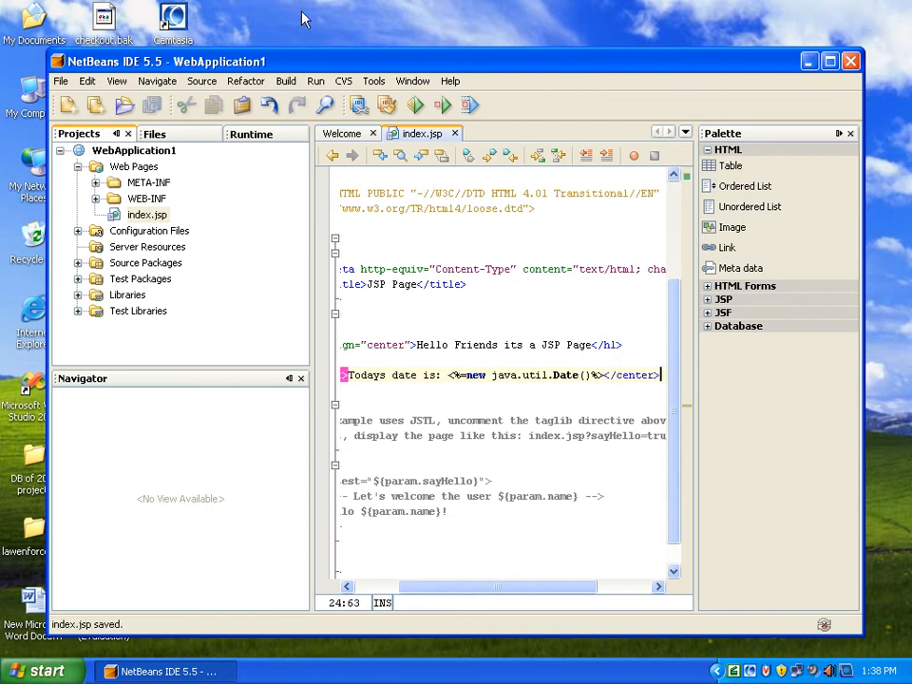
Build the main project and highlight the WebApplication1.war file name in the build output
left_click(287, 84)
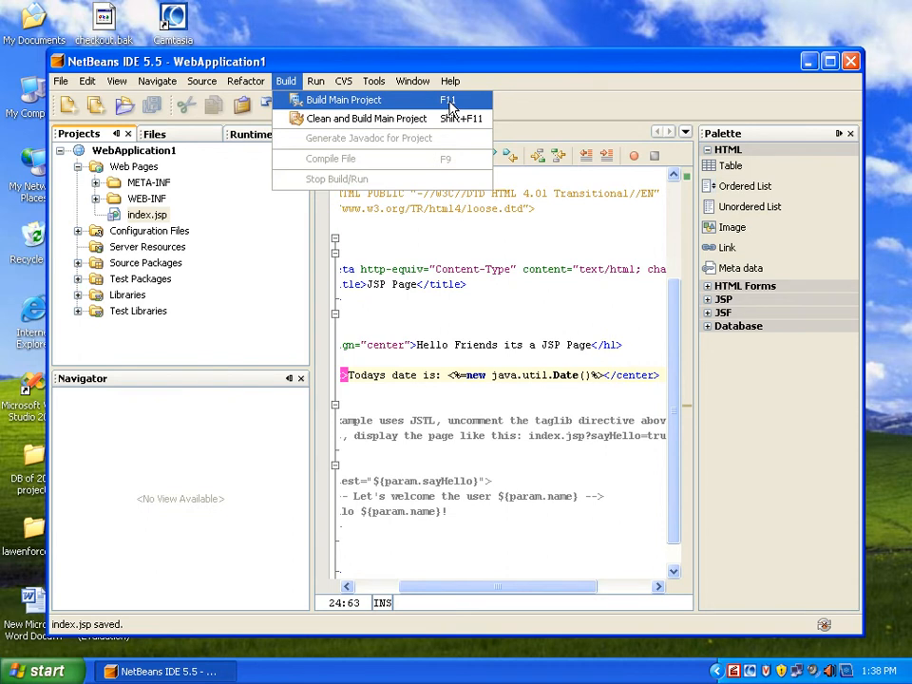
left_click(383, 107)
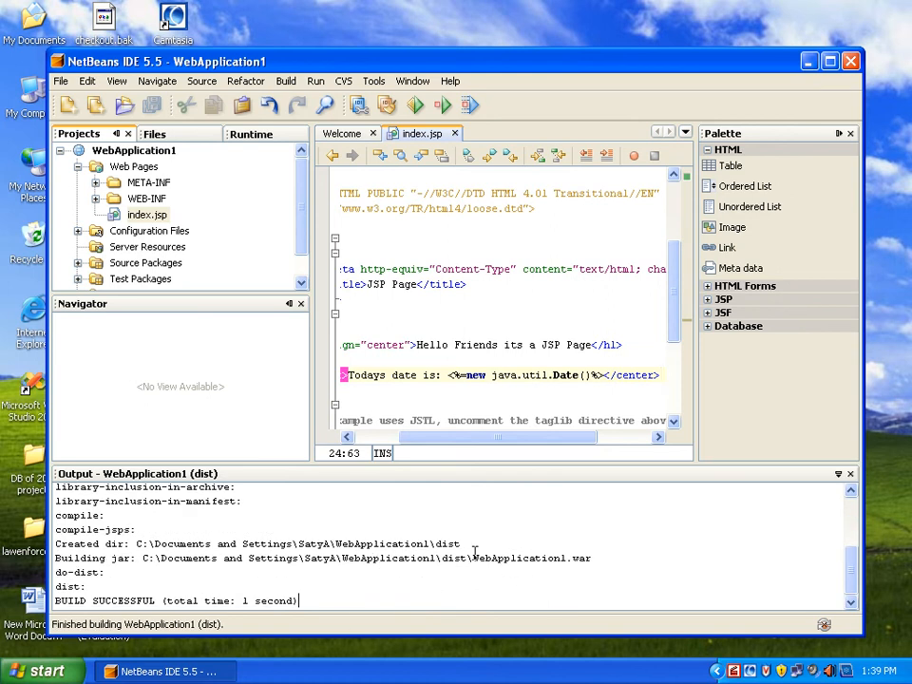
left_click_drag(474, 558, 590, 558)
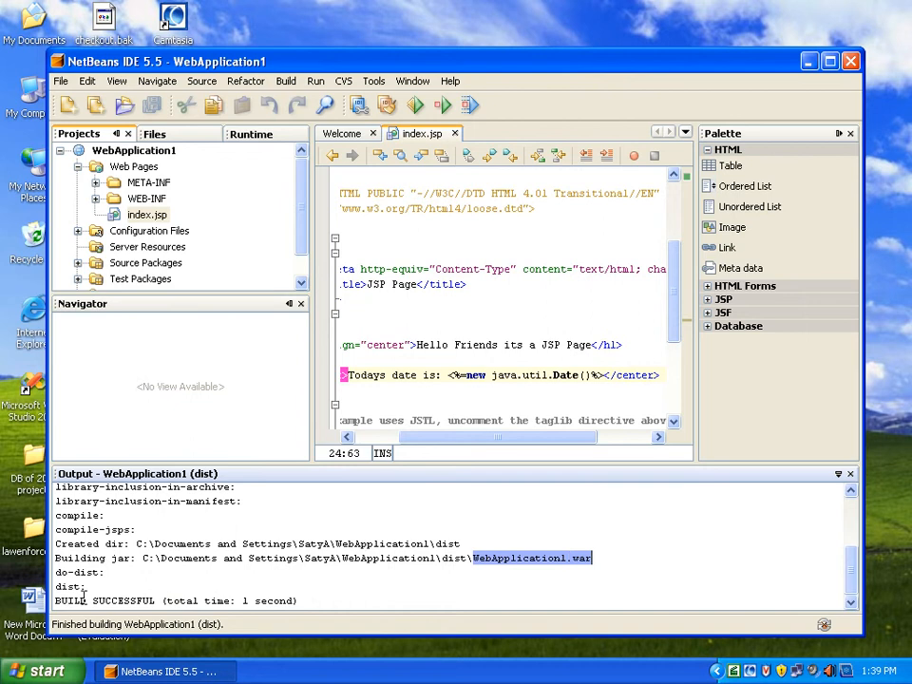
Run the main project and answer the Windows Firewall alert for Java with Ask Me Later
left_click(315, 81)
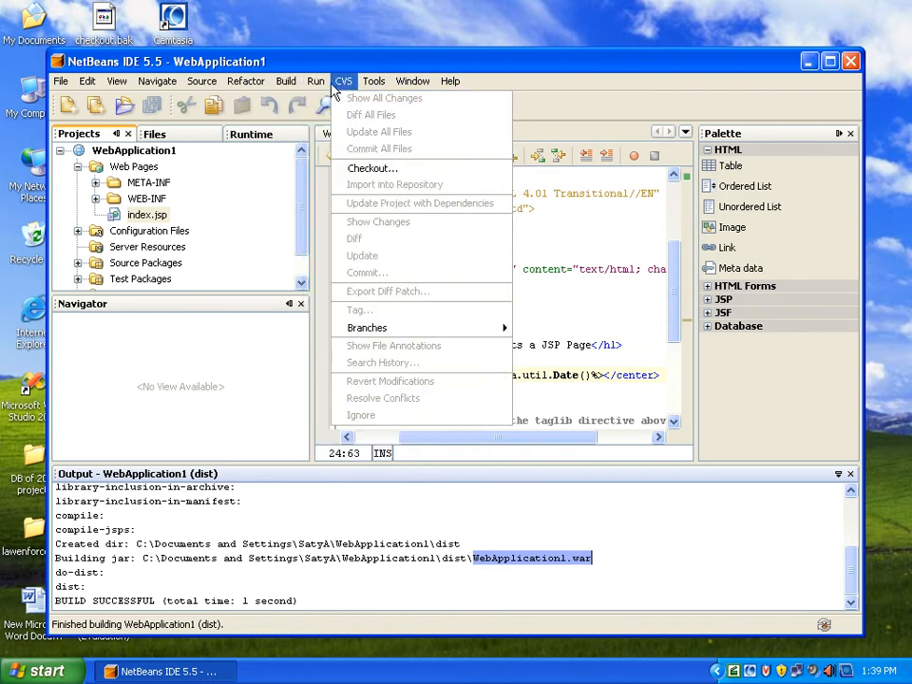
left_click(348, 100)
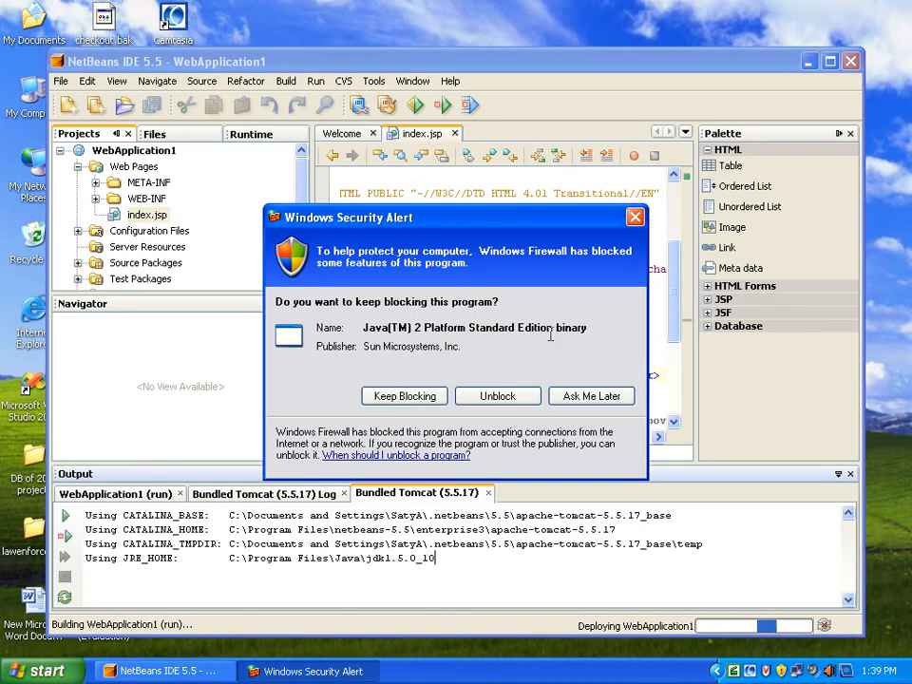
left_click(530, 398)
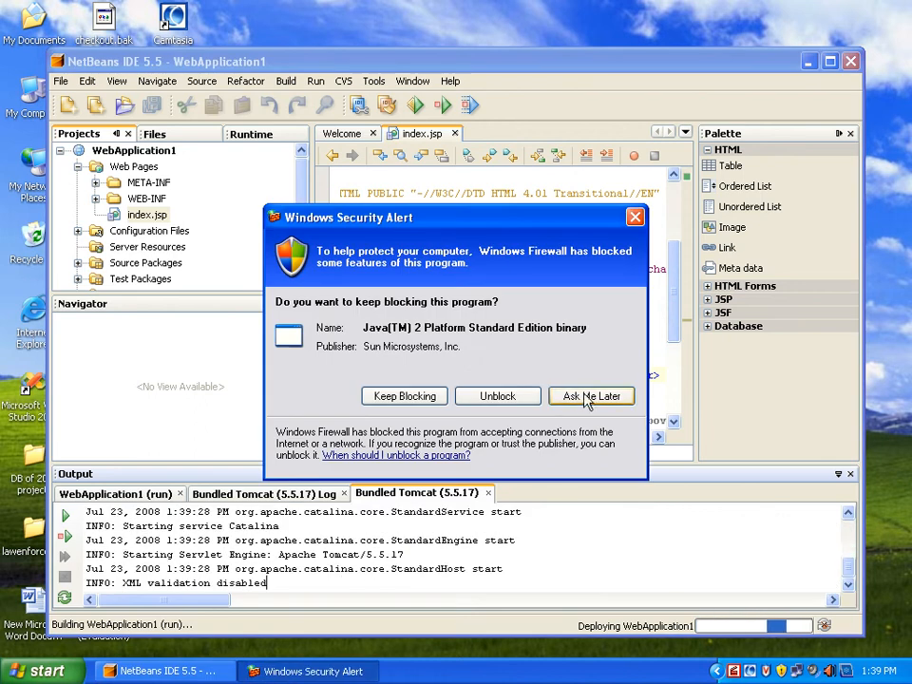
left_click(586, 400)
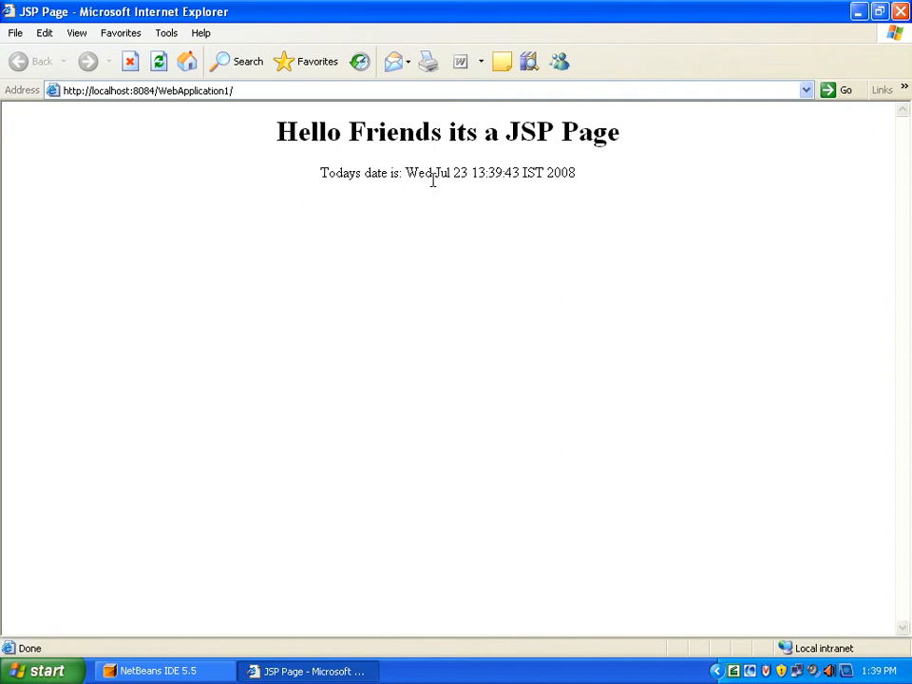
Set the Windows system date to 22 February 2009 in Date and Time Properties
left_click(874, 673)
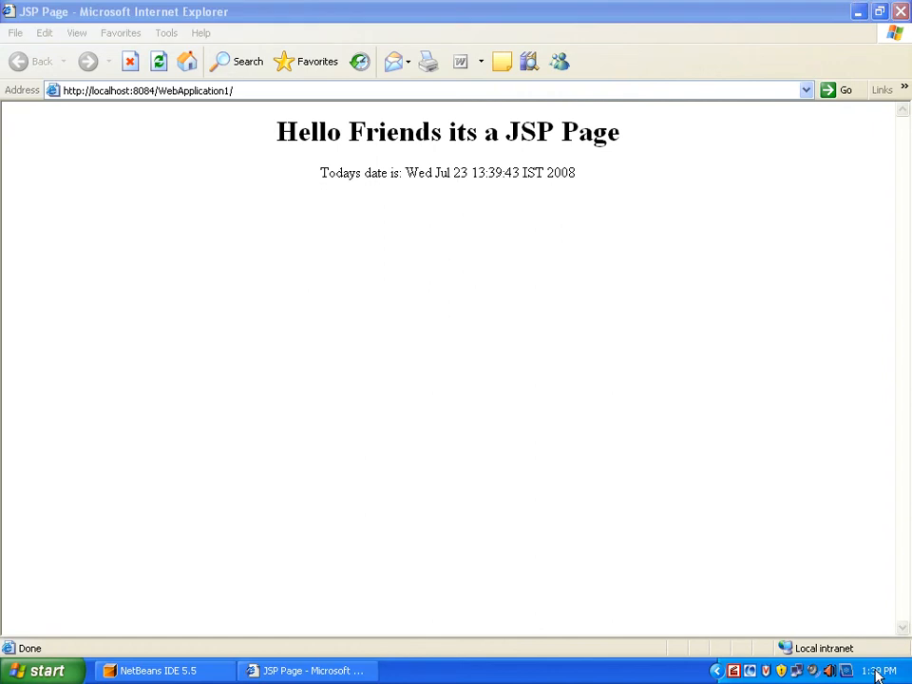
double_click(879, 672)
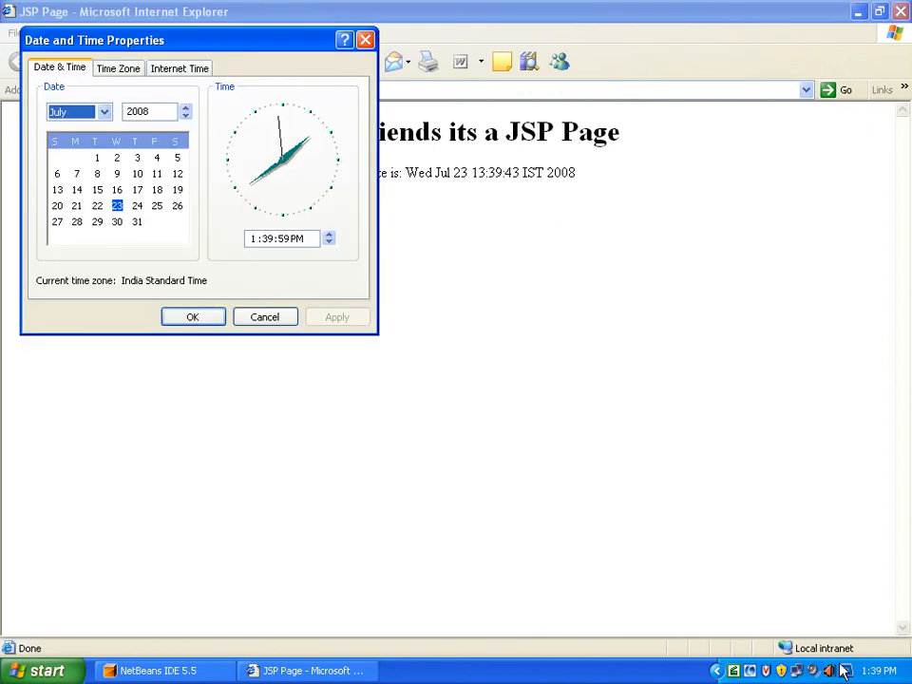
left_click(97, 205)
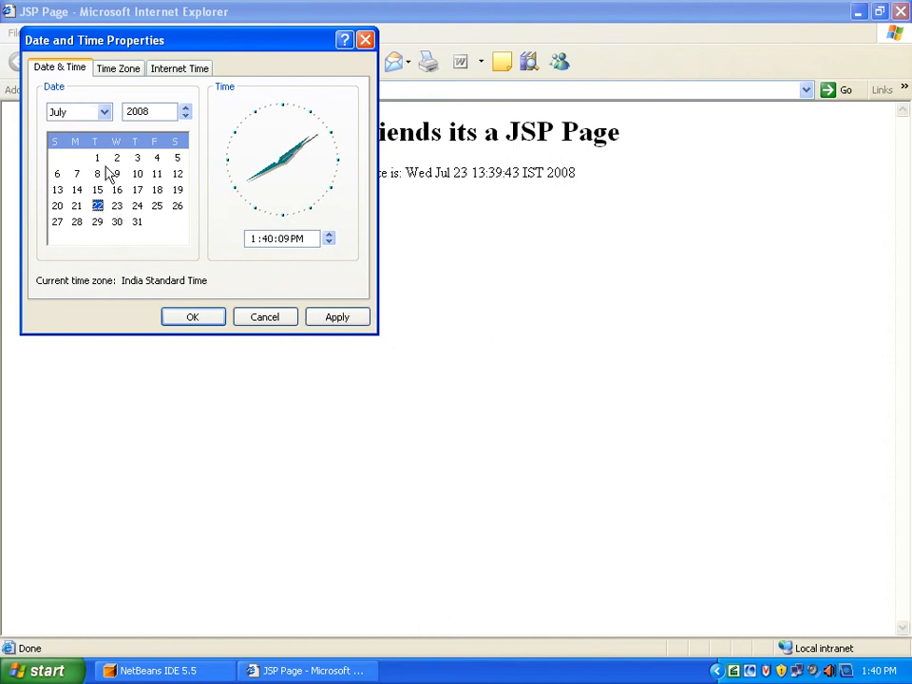
left_click(185, 116)
left_click(186, 108)
left_click(185, 108)
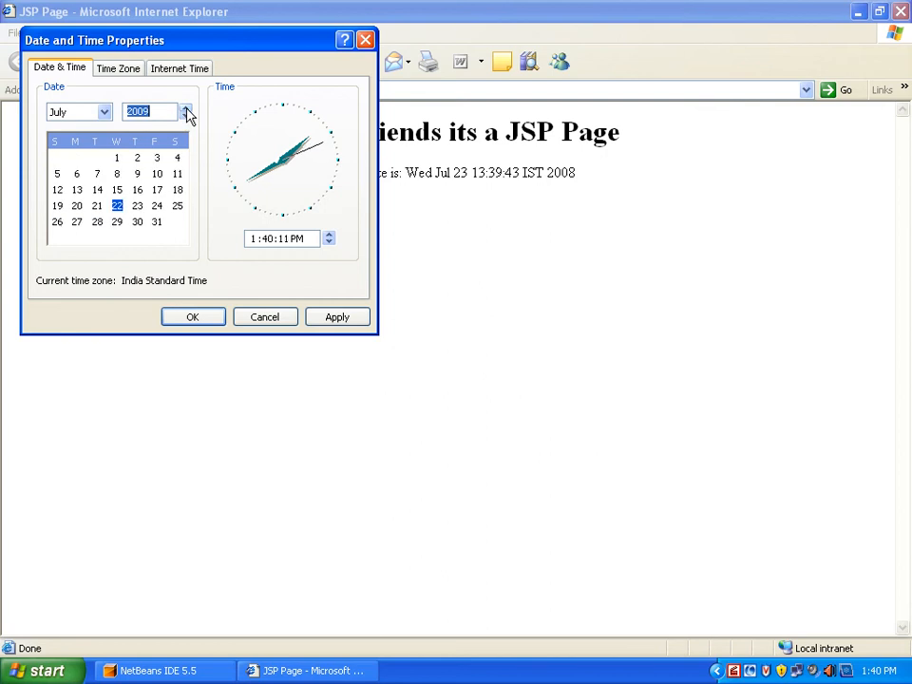
left_click(103, 112)
left_click(92, 141)
left_click(333, 317)
left_click(194, 318)
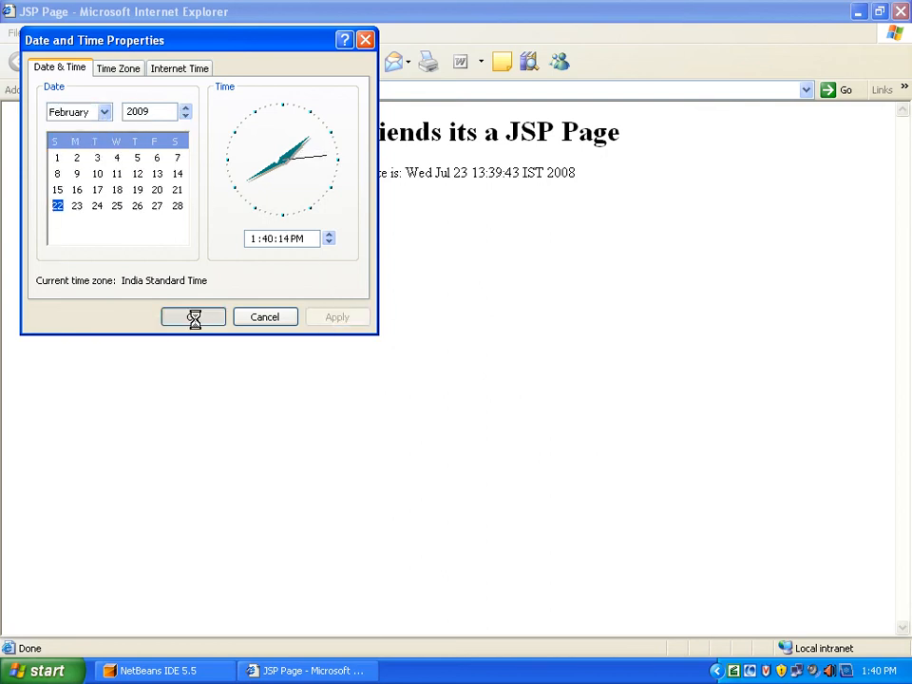
Refresh the JSP page in Internet Explorer several times to check the date and time it shows
left_click(161, 62)
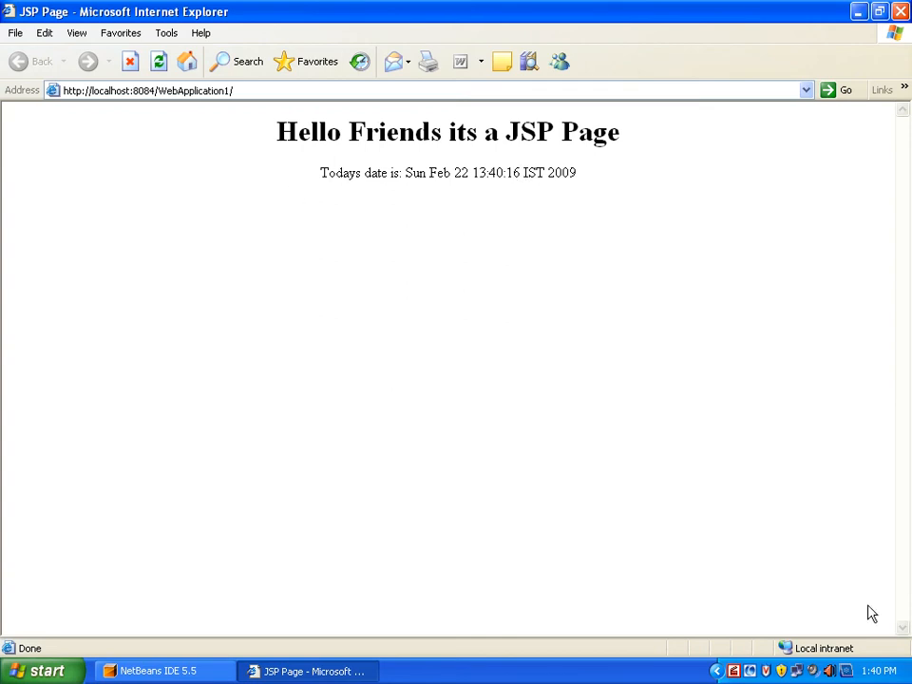
left_click(159, 61)
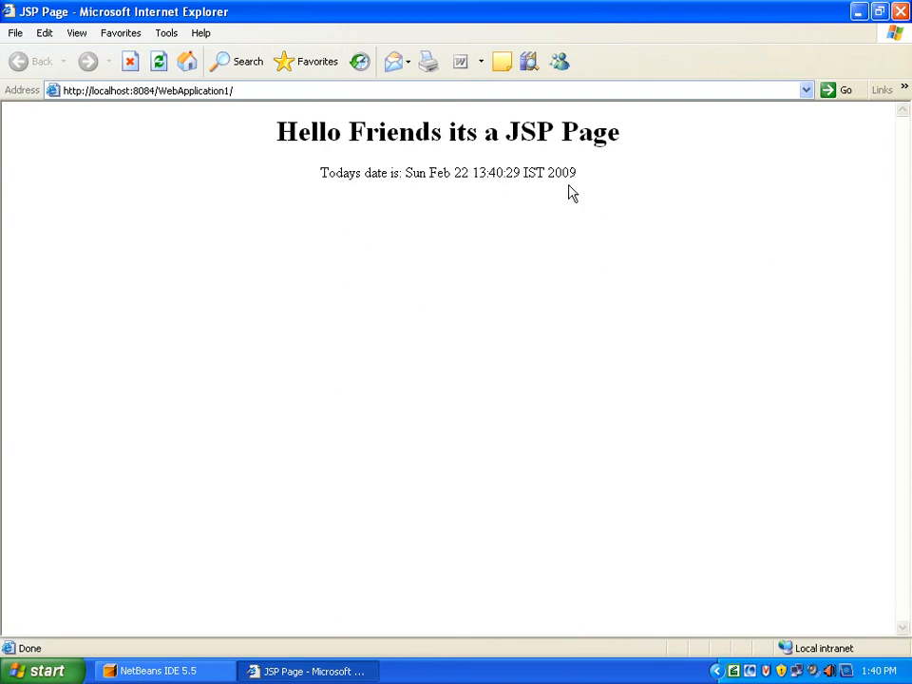
left_click(158, 63)
Switch back to NetBeans and close the WebApplication1 project
left_click(144, 672)
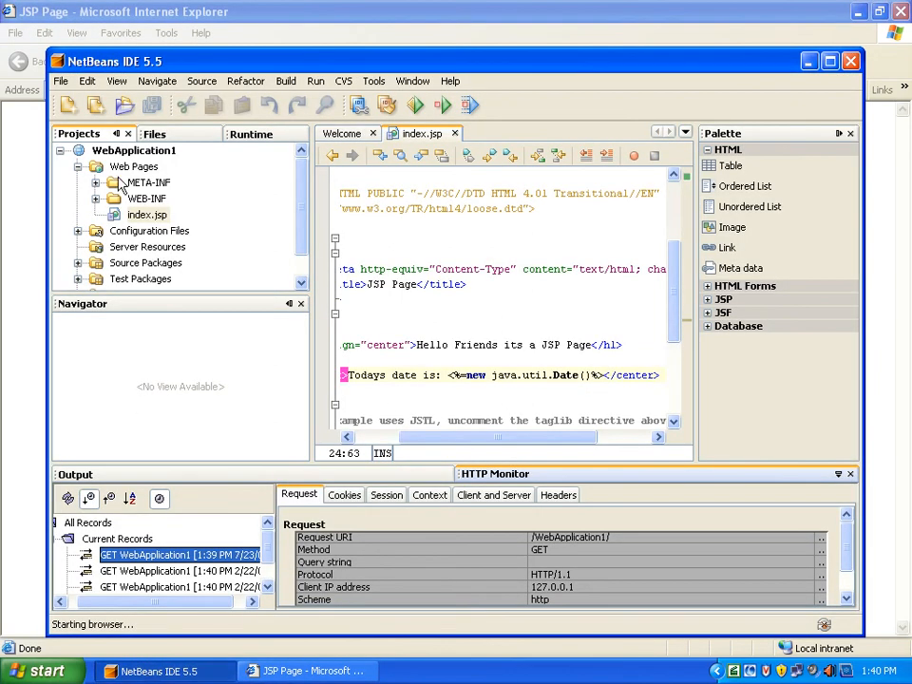
left_click(134, 150)
right_click(124, 149)
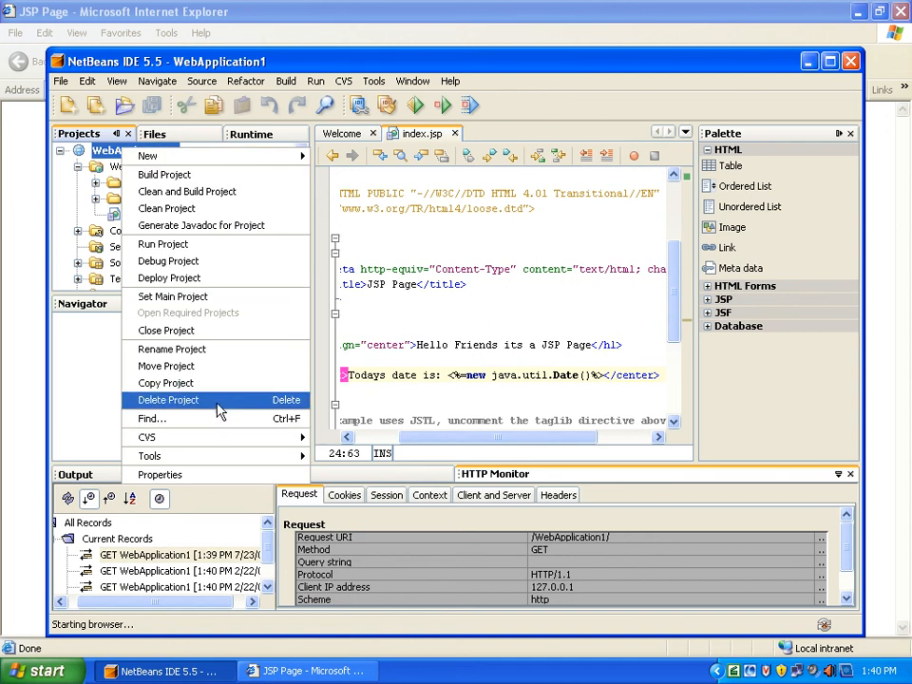
left_click(180, 329)
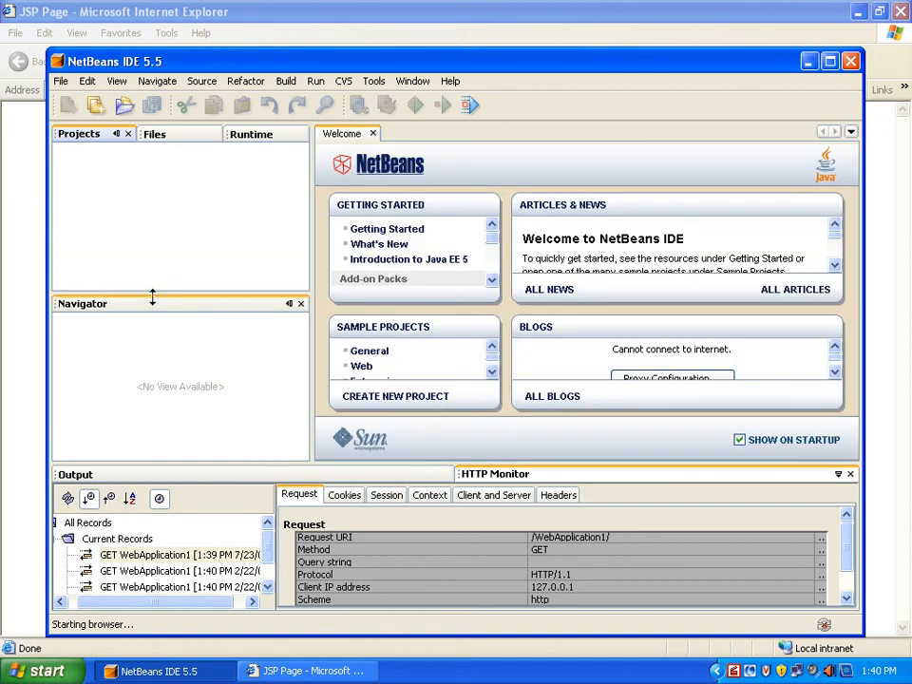
Start opening an existing project and select the WebApplication1 project folder
left_click(60, 83)
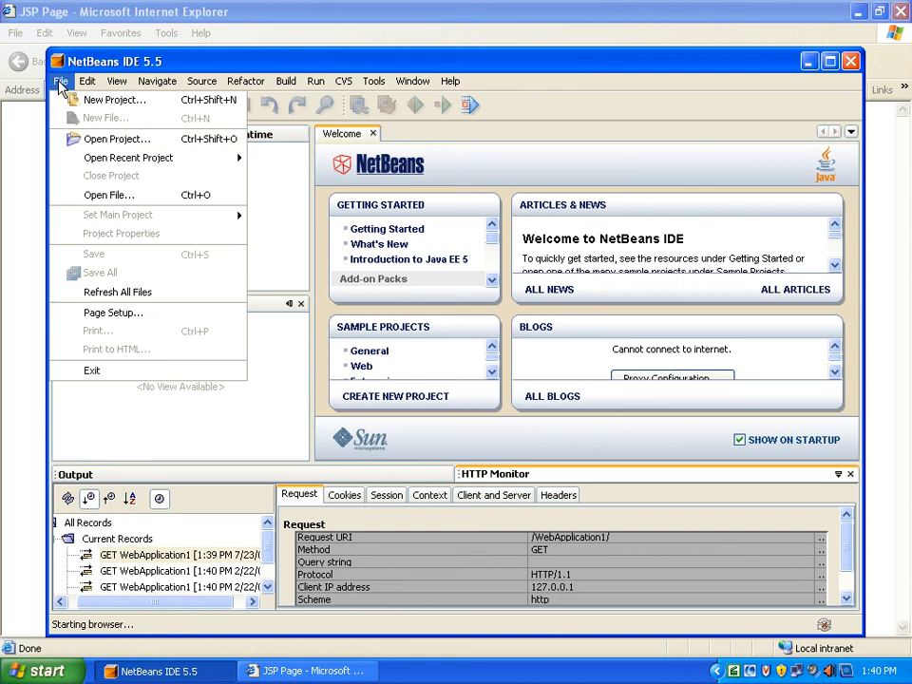
left_click(95, 139)
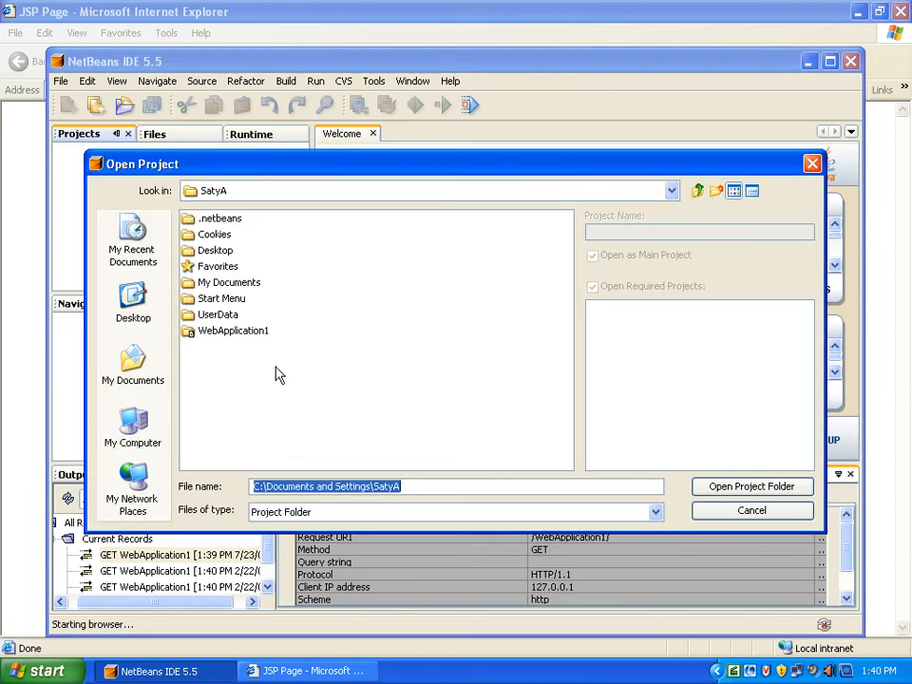
left_click(232, 332)
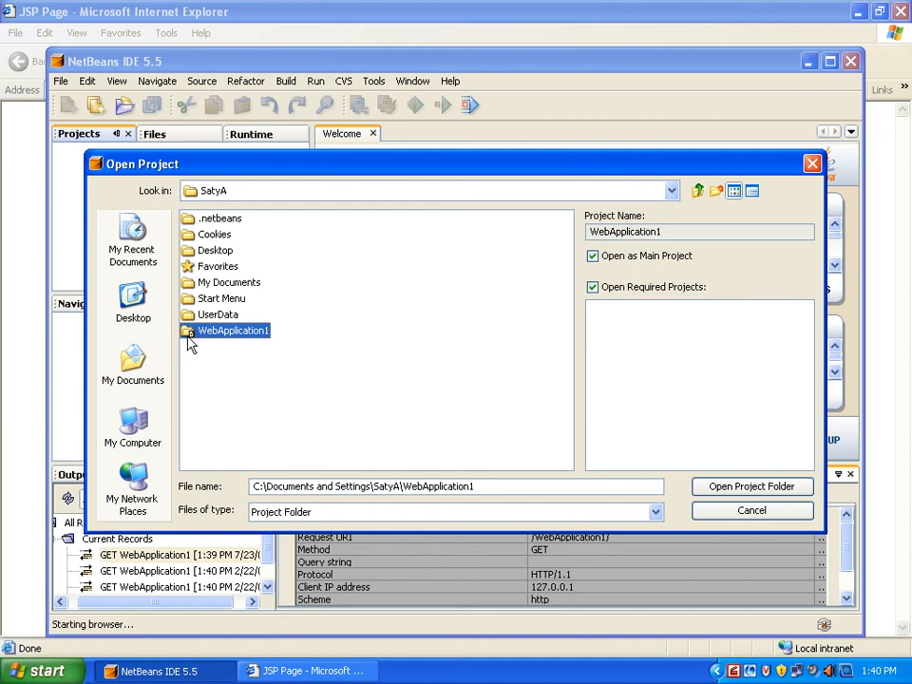
Examine the folders in the user directory and the contents of WebApplication1 to tell project folders from ordinary ones
left_click(204, 221)
left_click(206, 235)
left_click(209, 251)
left_click(209, 267)
left_click(210, 284)
left_click(211, 299)
left_click(211, 315)
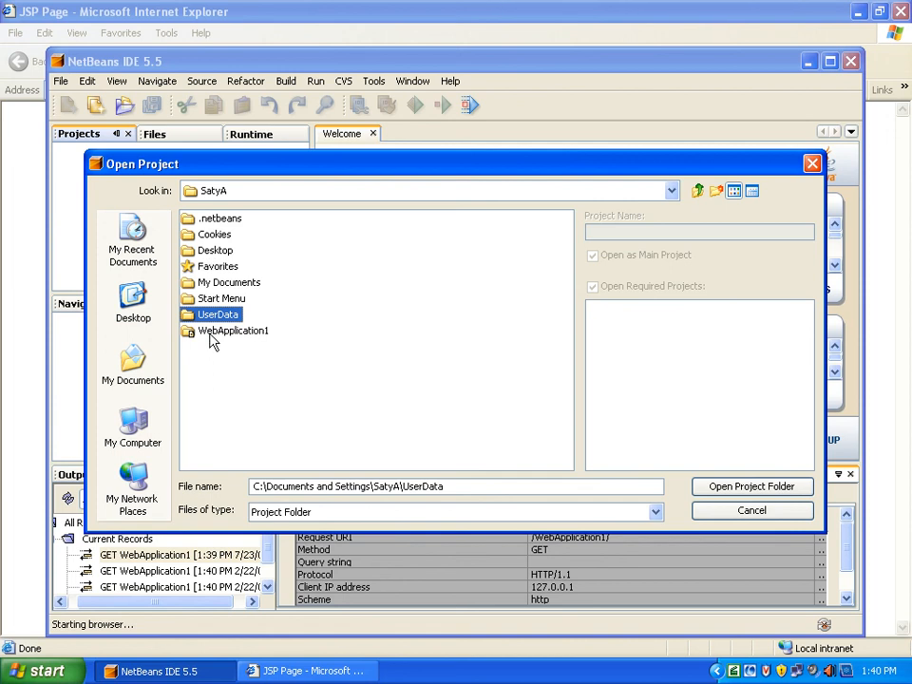
double_click(214, 333)
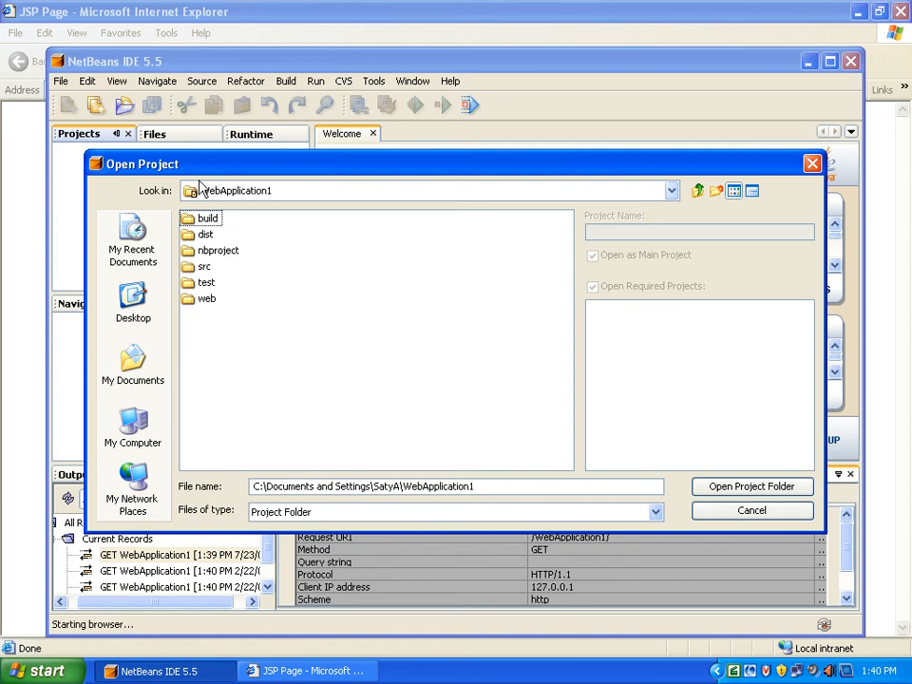
left_click(700, 190)
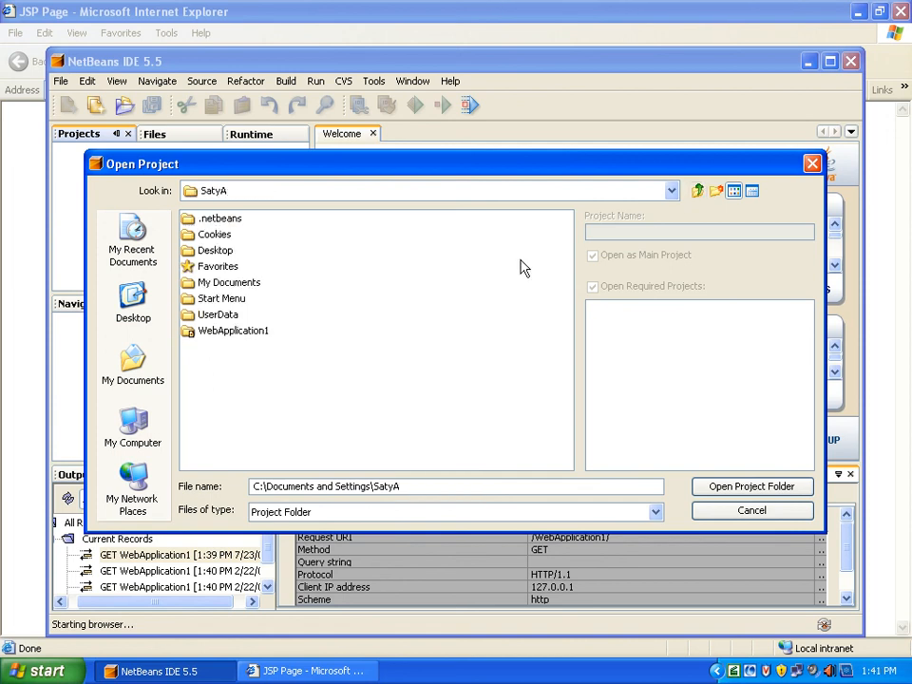
Open the WebApplication1 project folder as the main project and run the project
left_click(191, 332)
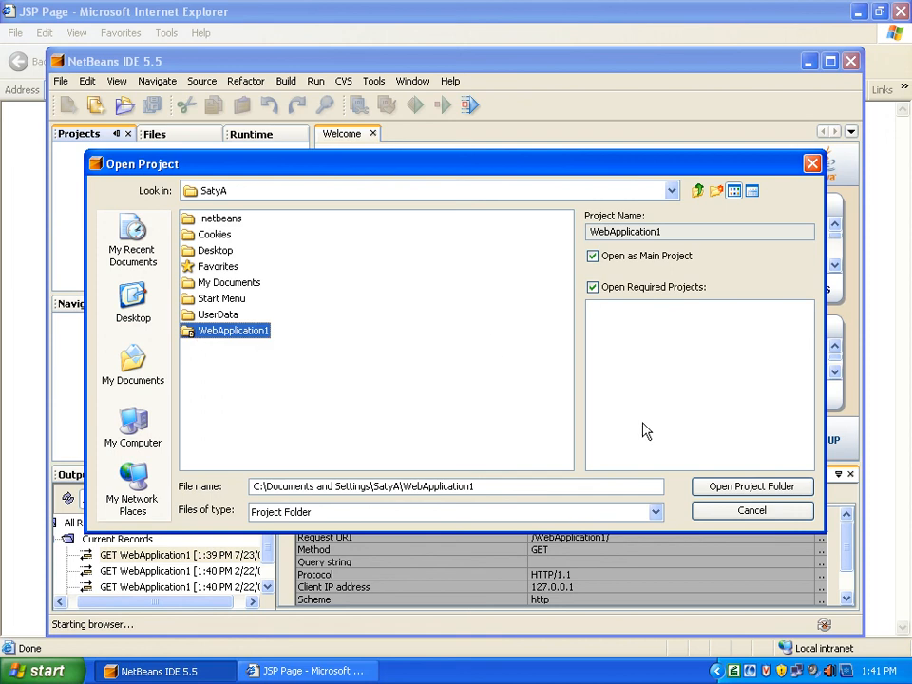
left_click(751, 486)
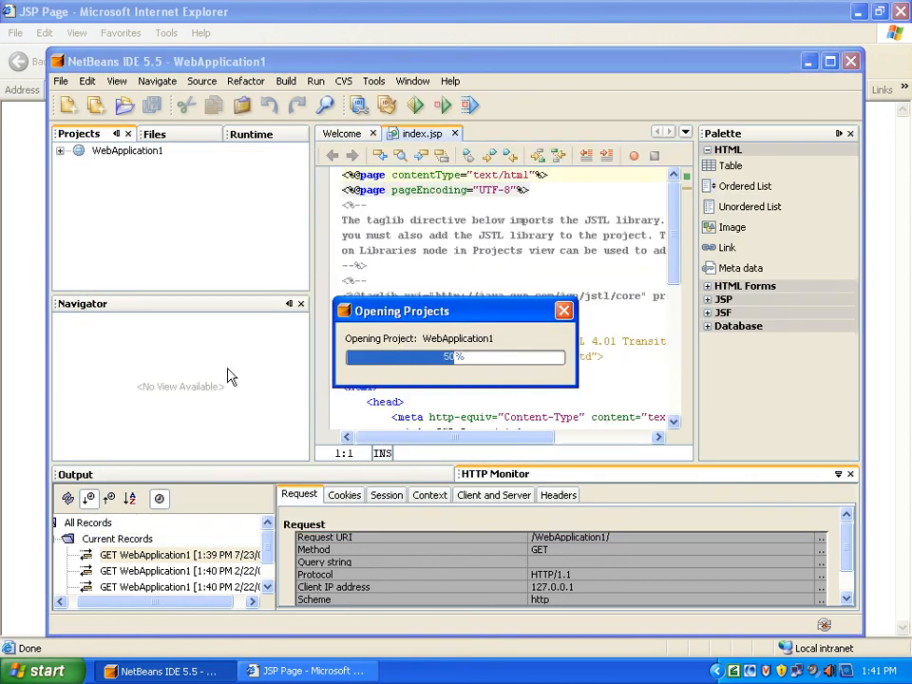
left_click(316, 81)
left_click(352, 98)
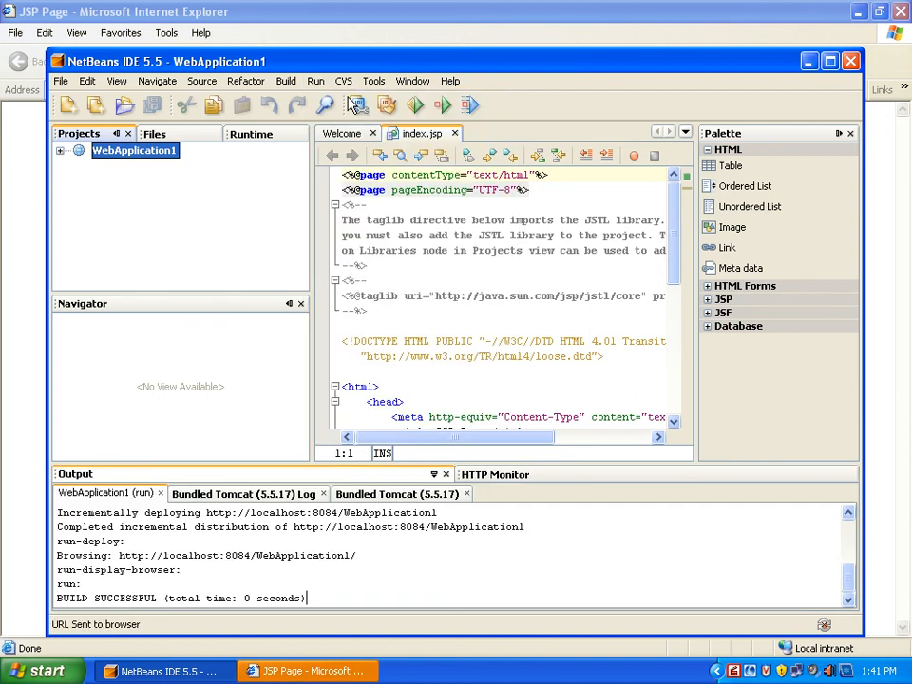
Switch to Internet Explorer, refresh the JSP page to check its date and time, and close the browser
left_click(271, 671)
left_click(159, 62)
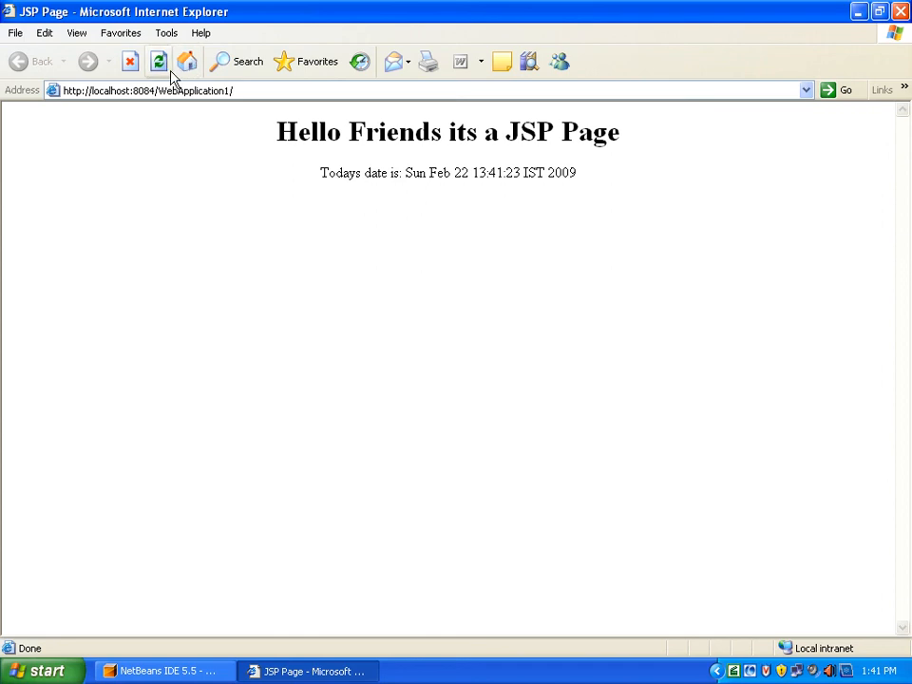
left_click(900, 12)
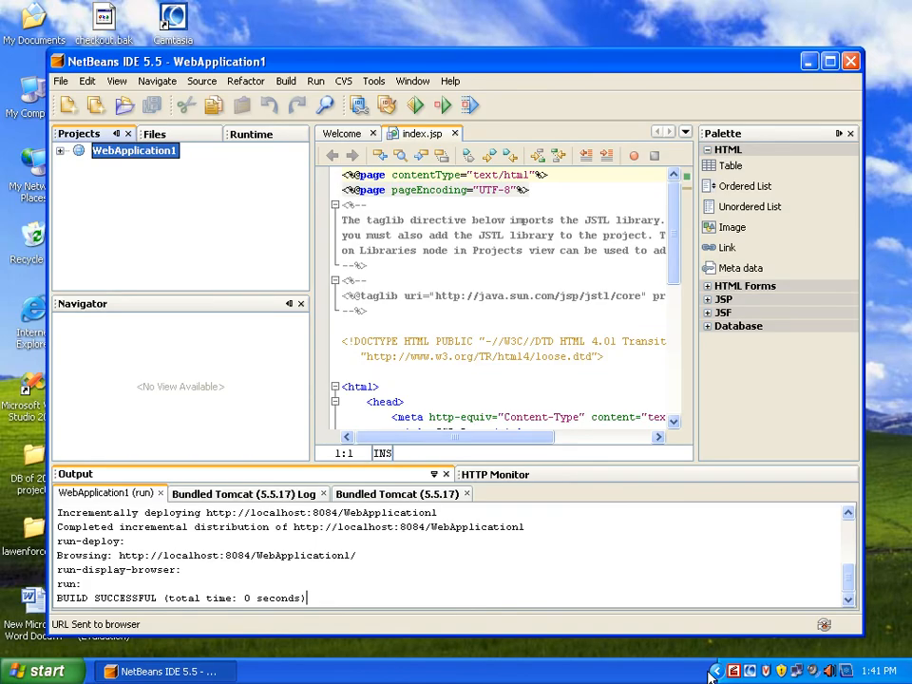
Exit NetBeans IDE and cancel the wait for the bundled Tomcat server to stop
left_click(60, 83)
left_click(99, 369)
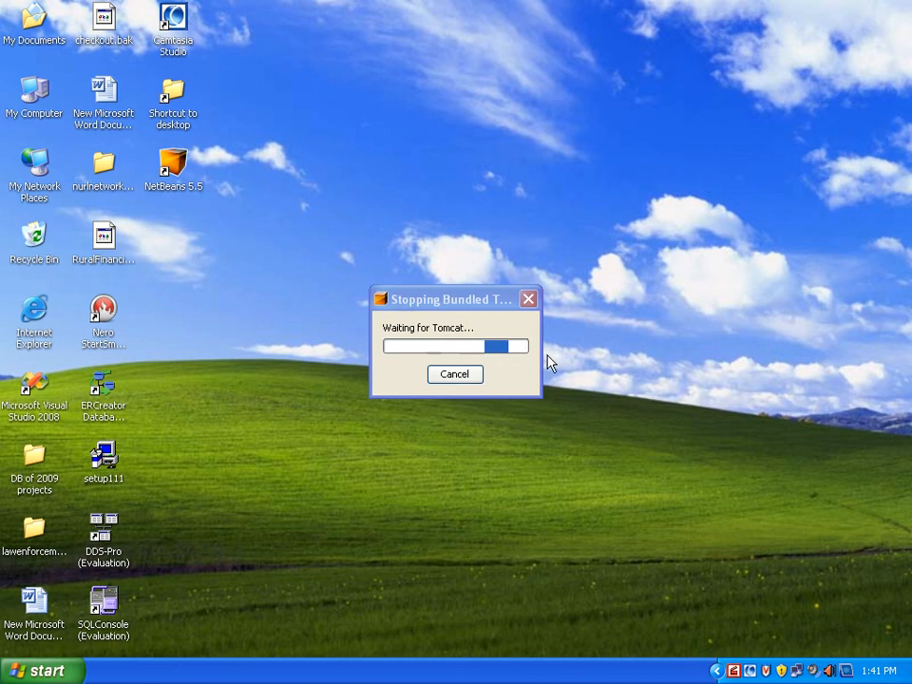
left_click(458, 376)
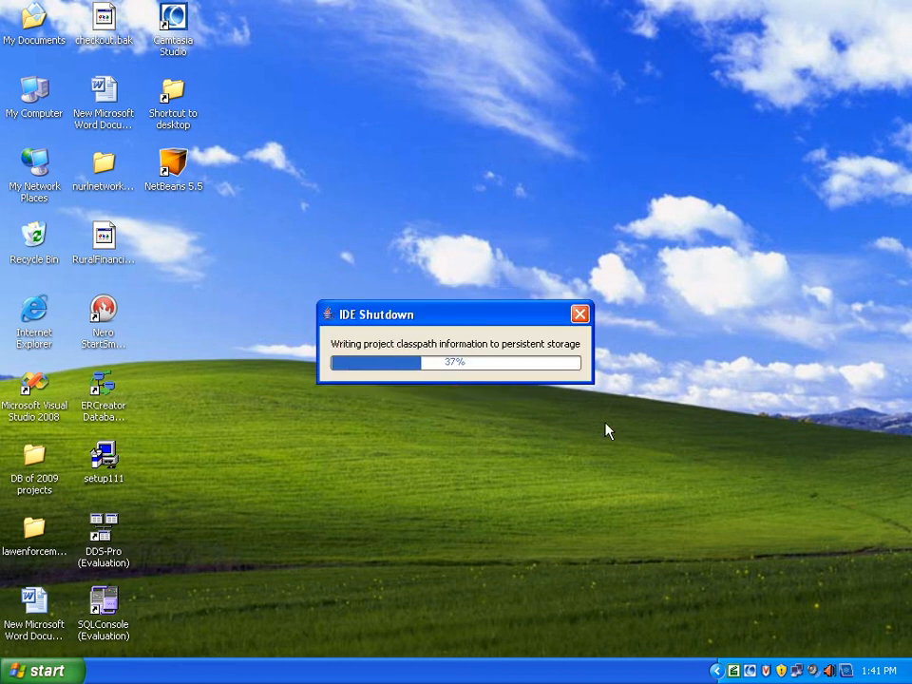